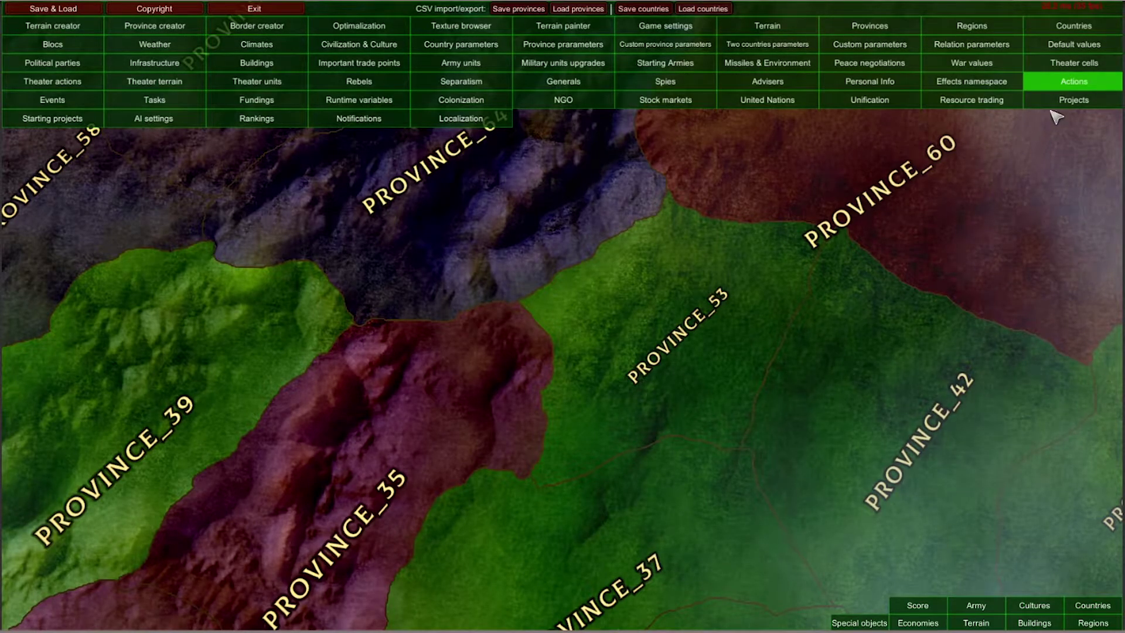
Step: Open the actions editor and look through the spy, diplomatic, colonization, province and region action types
left_click(1055, 83)
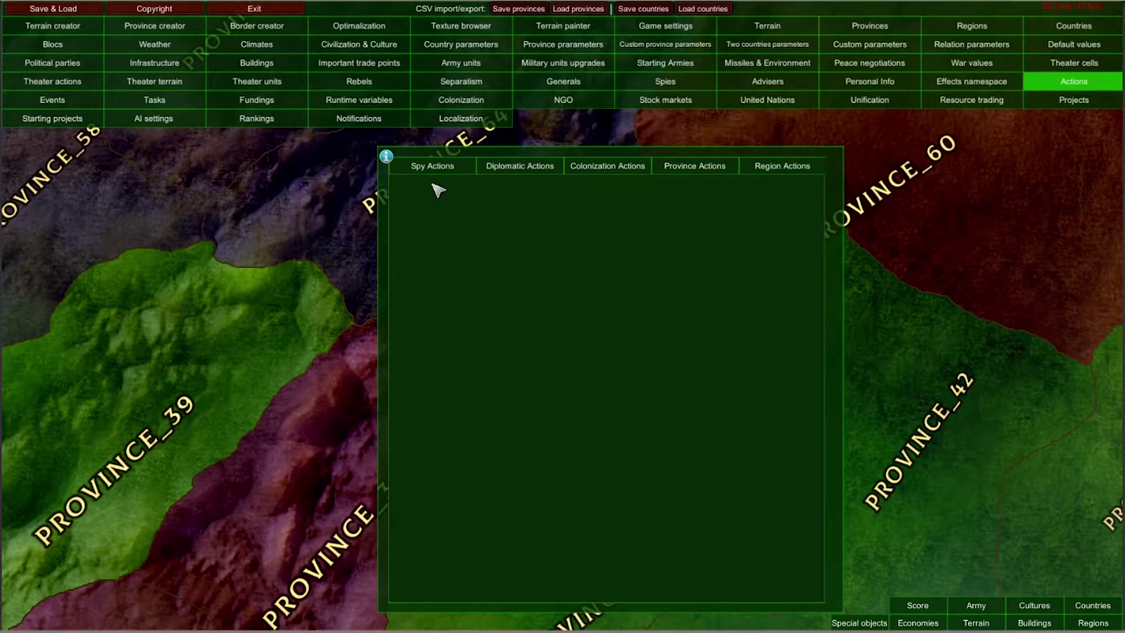
left_click(413, 171)
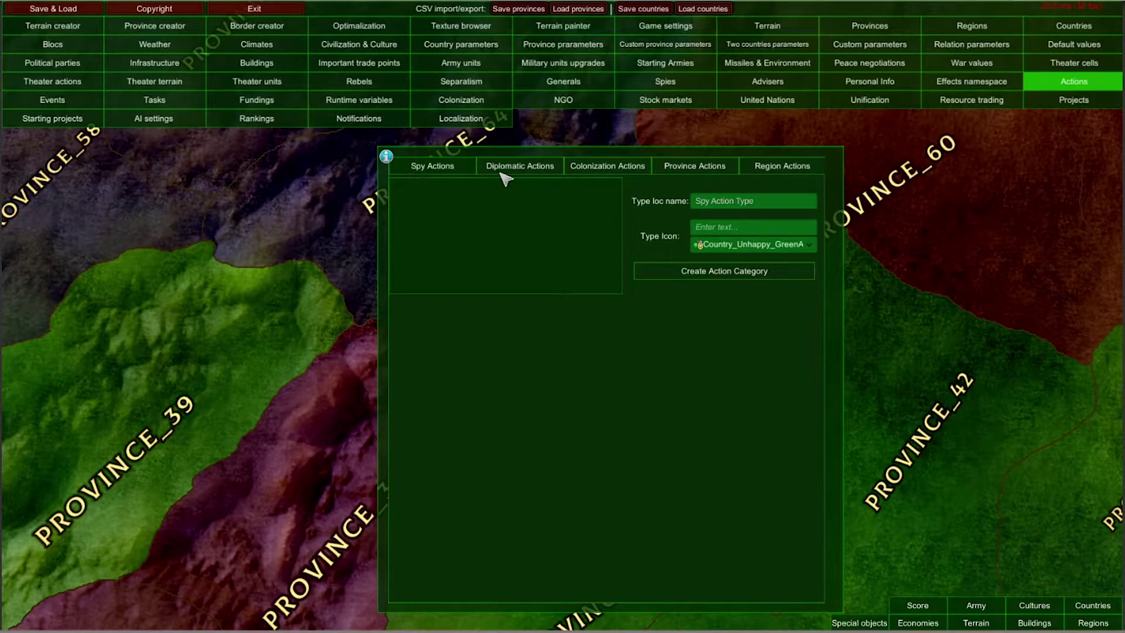
left_click(531, 169)
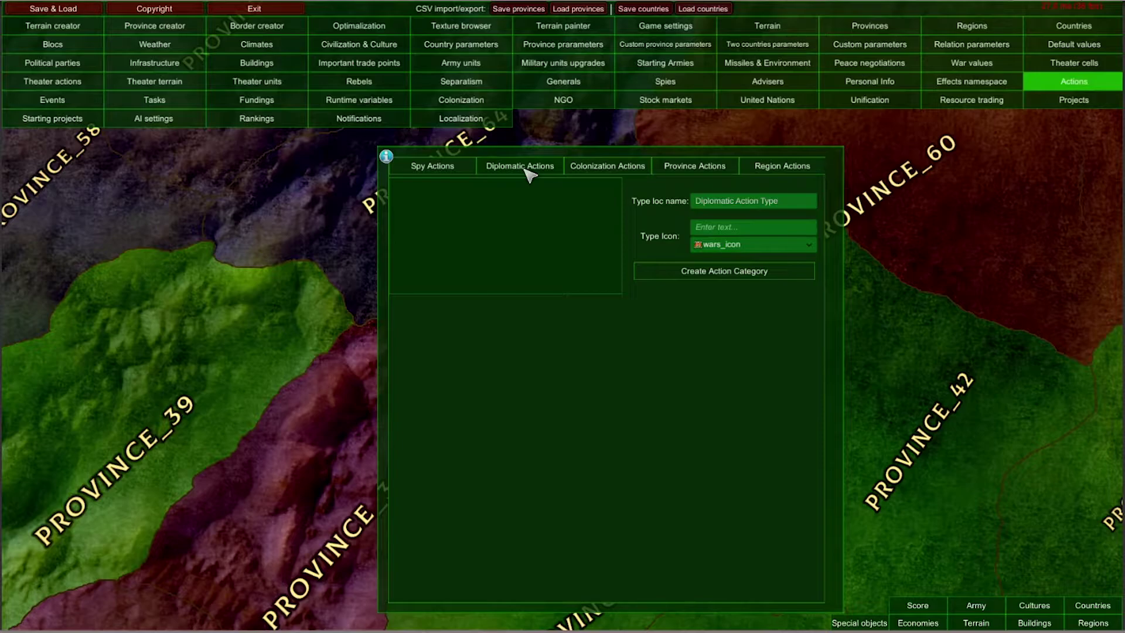
left_click(615, 170)
left_click(699, 167)
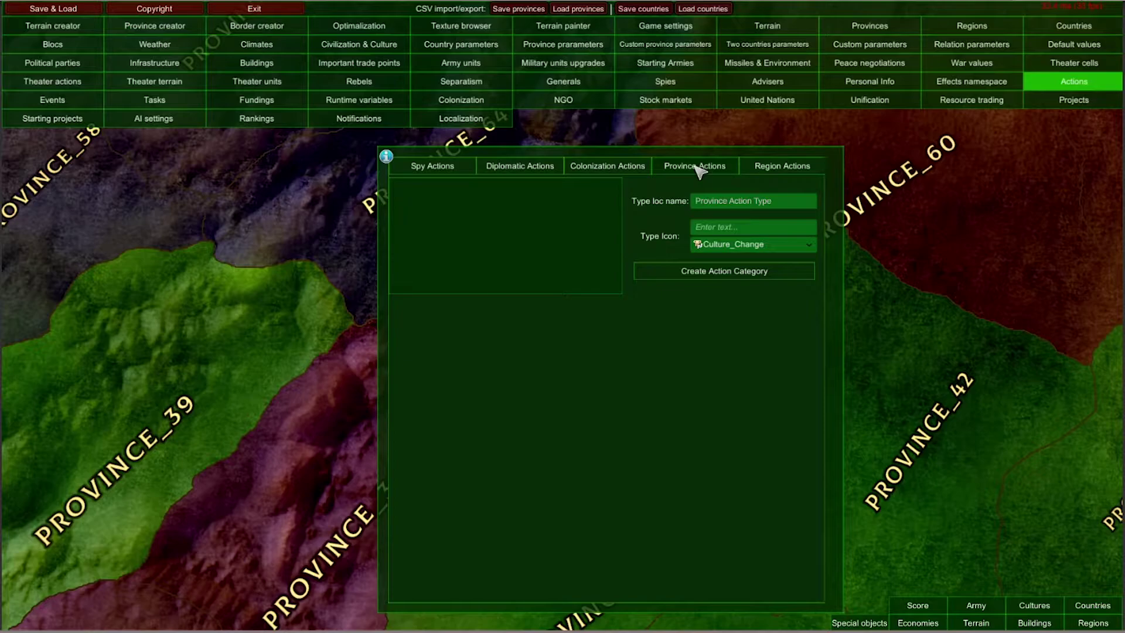
left_click(786, 172)
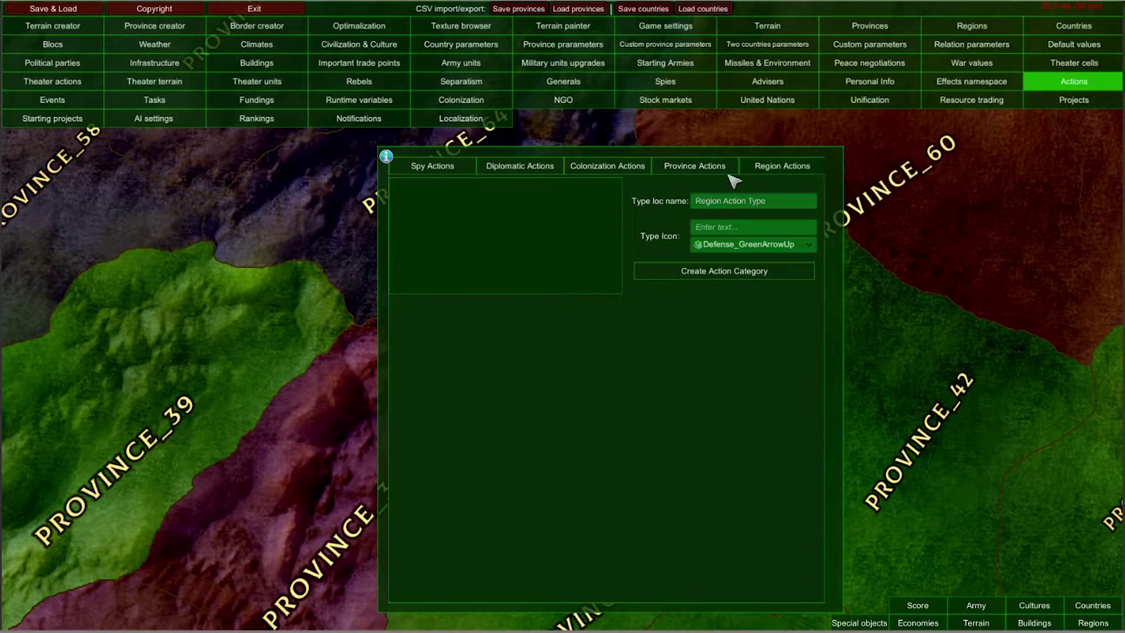
Step: Create a new category of diplomatic actions and name it Offensive Actions
left_click(513, 169)
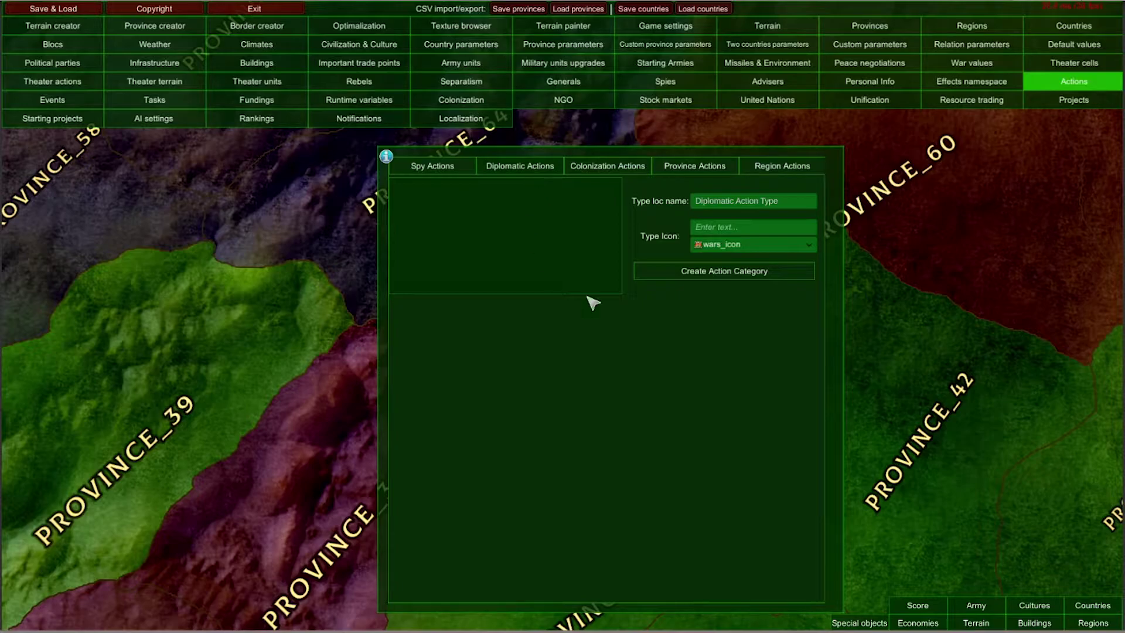
left_click(662, 274)
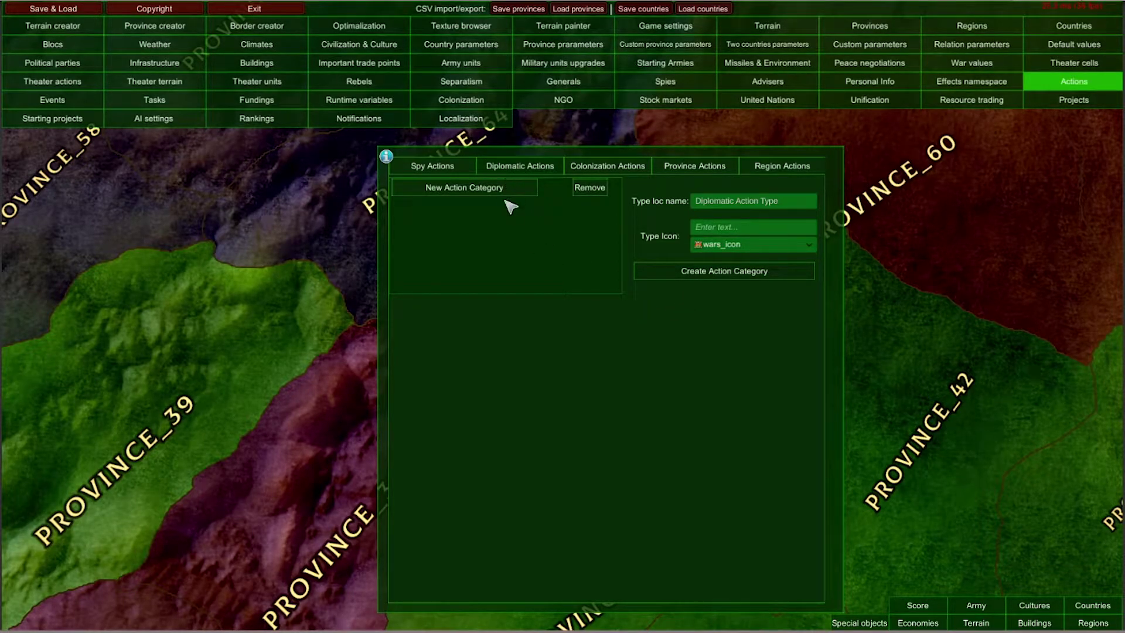
left_click(452, 193)
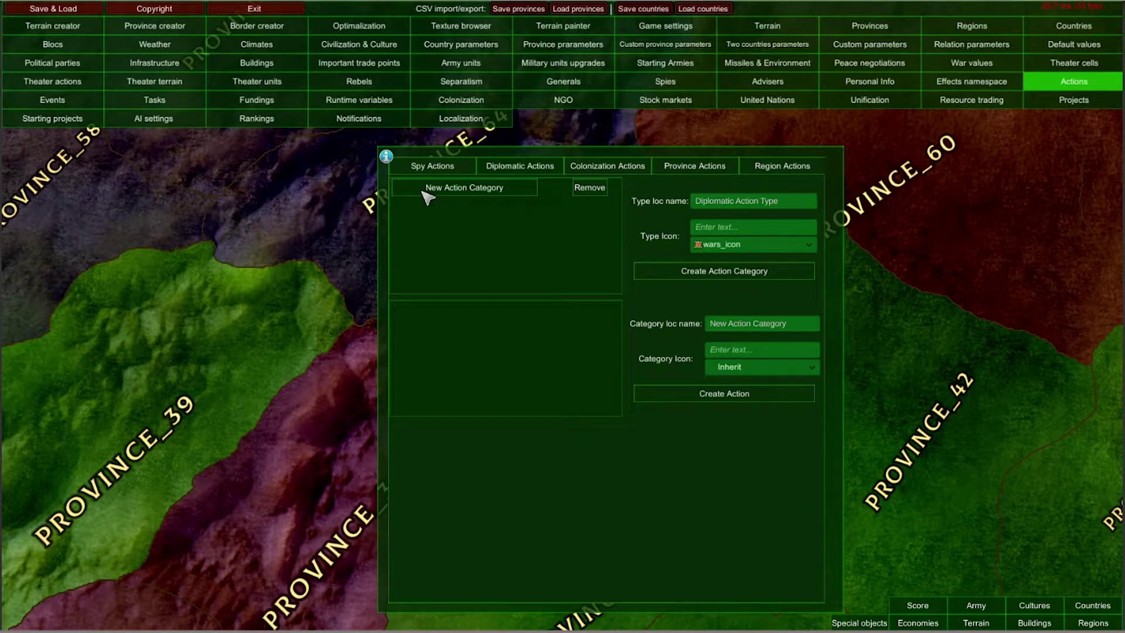
left_click(710, 251)
left_click(724, 252)
left_click(754, 326)
left_click(721, 324)
left_click_drag(809, 329, 685, 329)
type("Of")
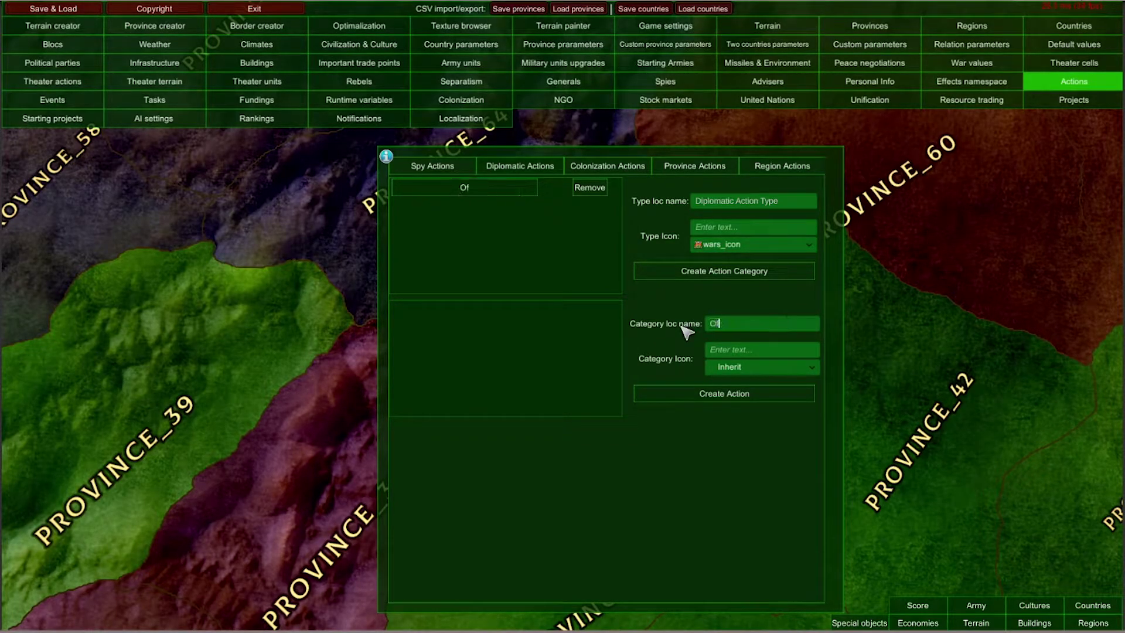
type("fensive Actions")
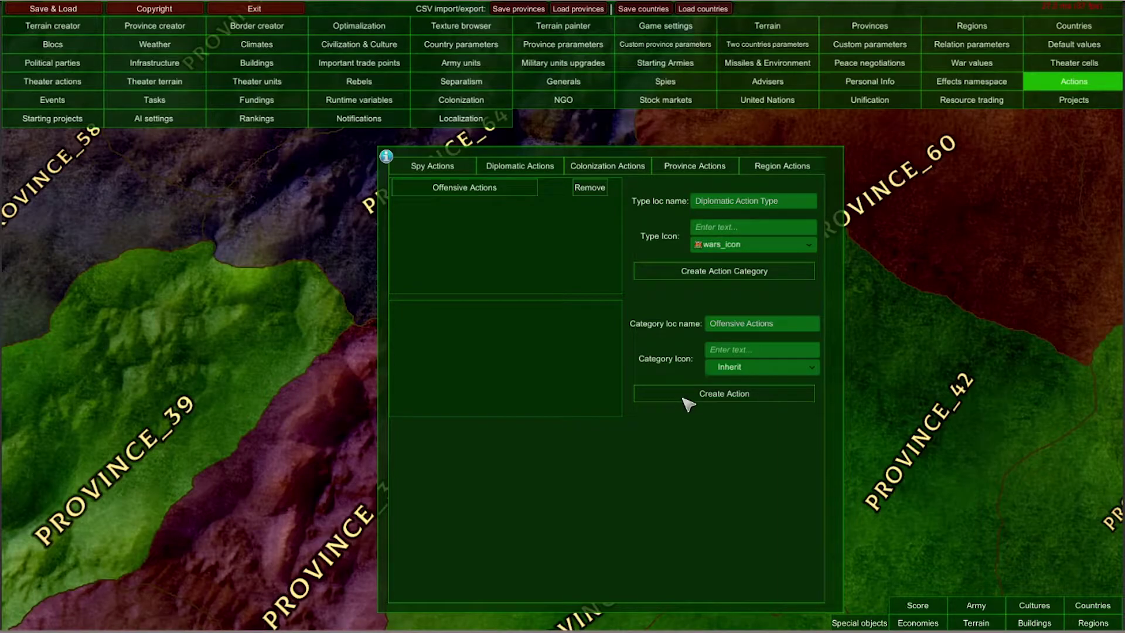
Step: Create an action in the Offensive Actions category and name it Declaration Of War
left_click(761, 397)
left_click(446, 315)
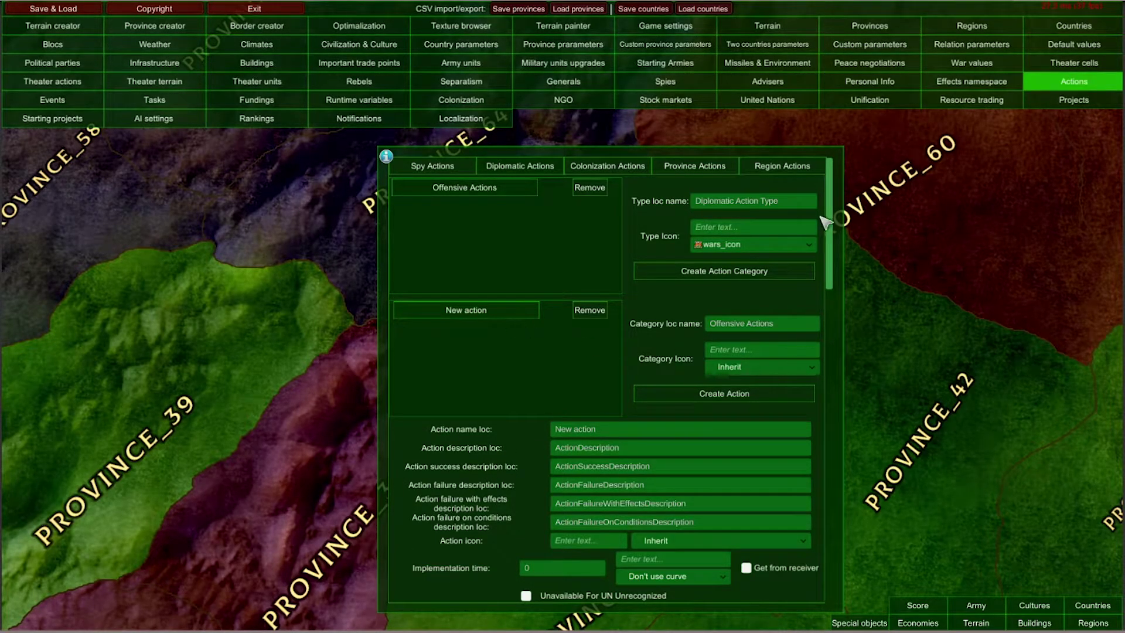
left_click_drag(833, 208, 832, 283)
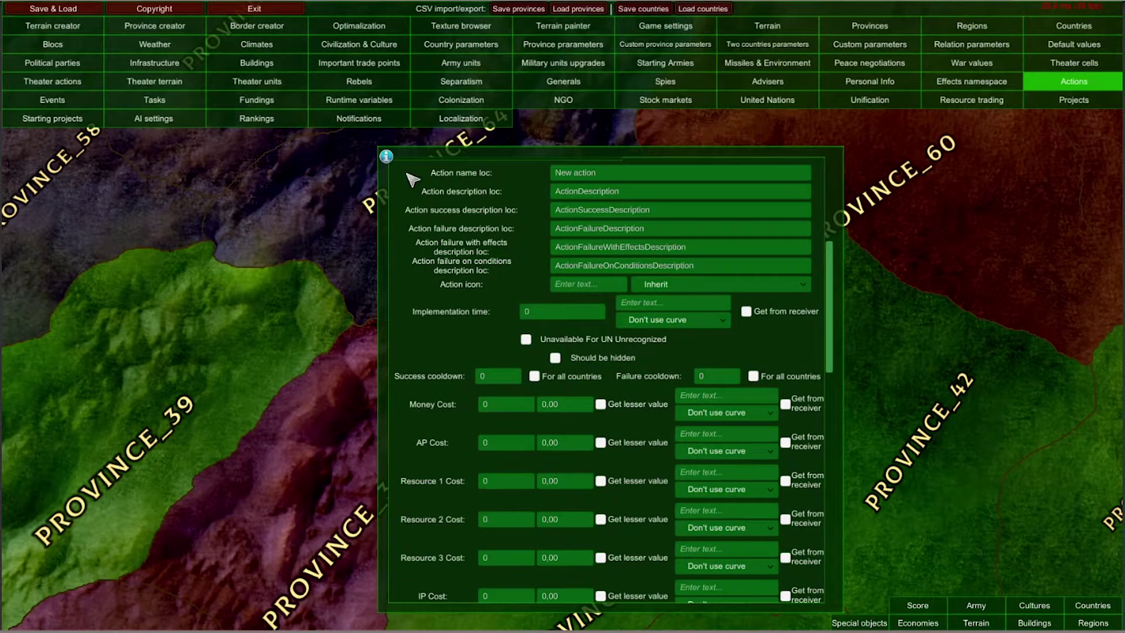
left_click(610, 174)
type("Declaration Of War")
left_click(682, 192)
left_click_drag(616, 193, 545, 199)
left_click(656, 192)
double_click(656, 232)
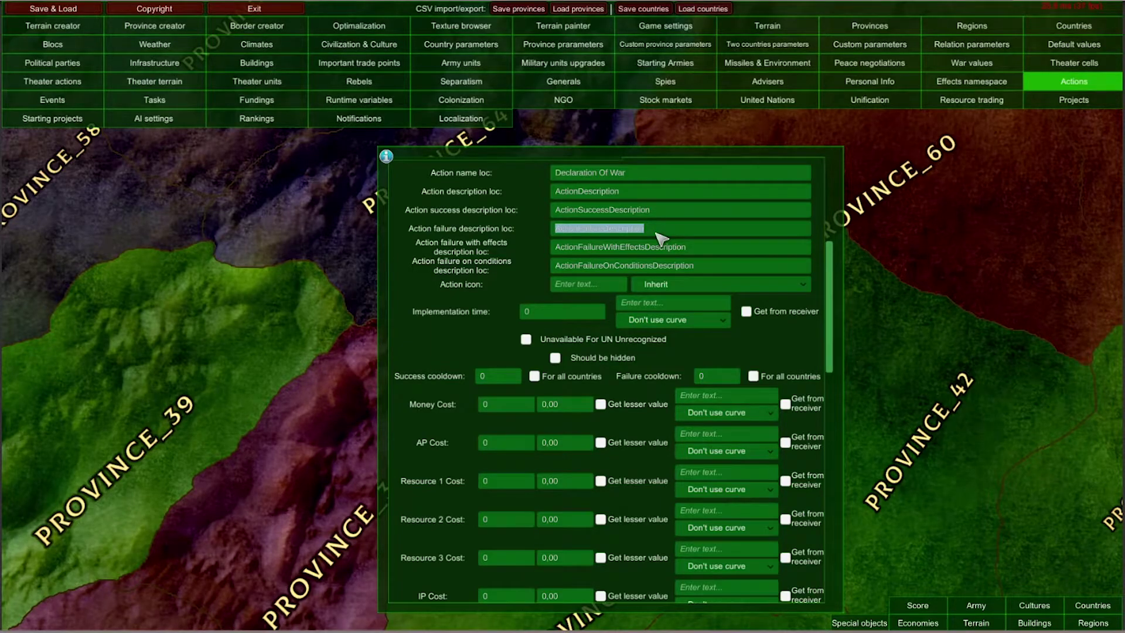
left_click(664, 229)
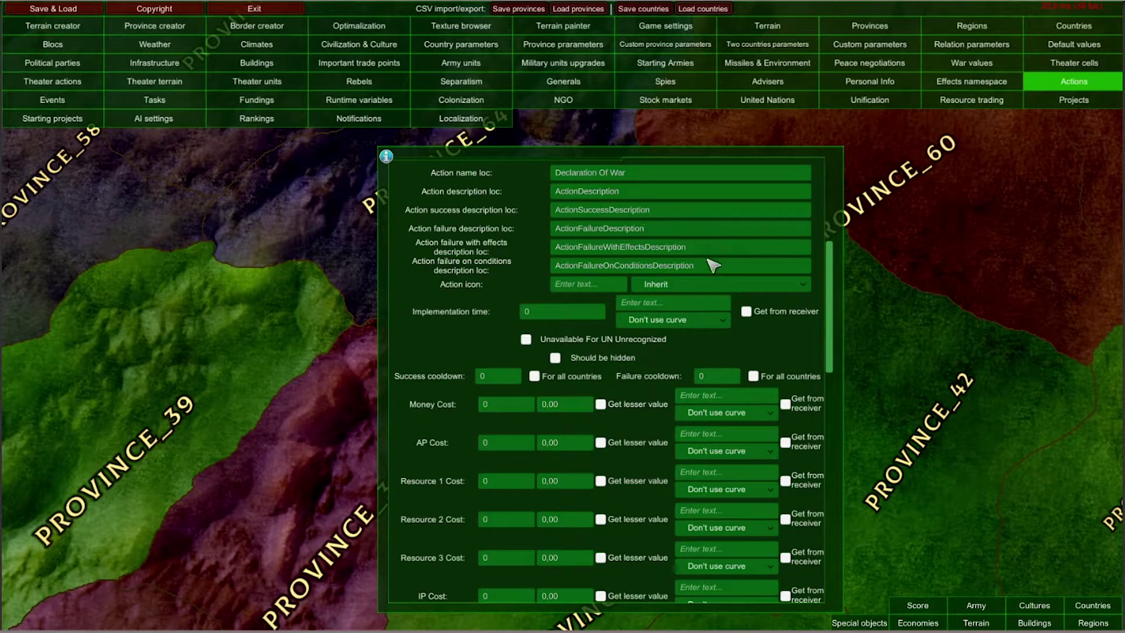
Step: Filter the action icons by "war" and assign wars_icon to the Declaration Of War action
mouse_move(513, 239)
left_mouse_down()
mouse_move(507, 276)
mouse_move(513, 234)
left_mouse_up()
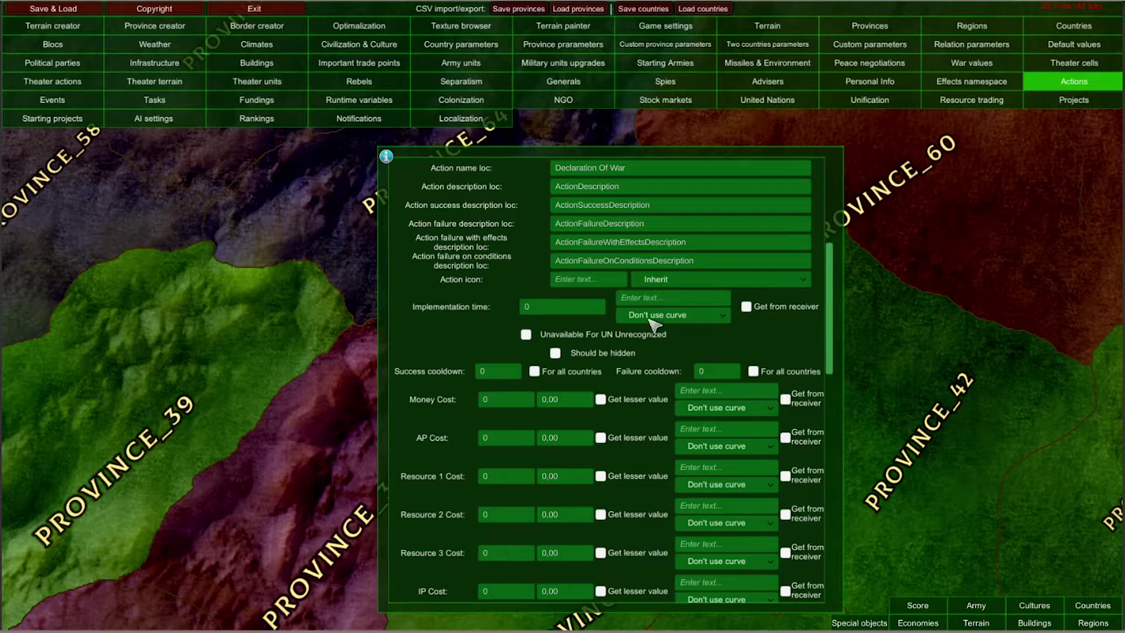
left_click(604, 281)
type("war")
left_click(674, 280)
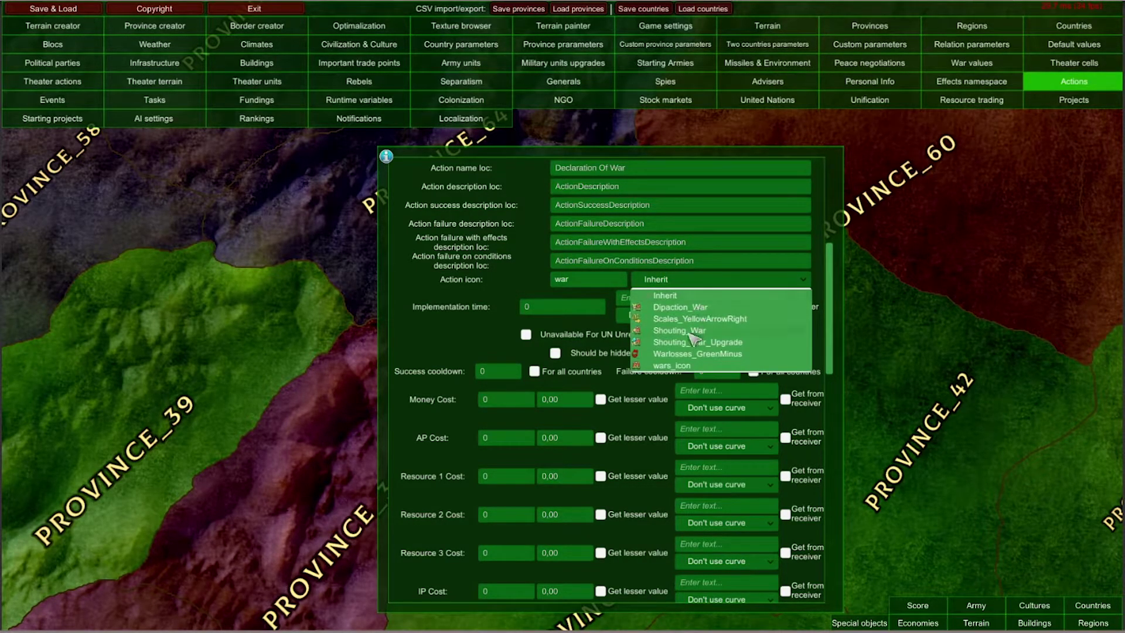
left_click(688, 366)
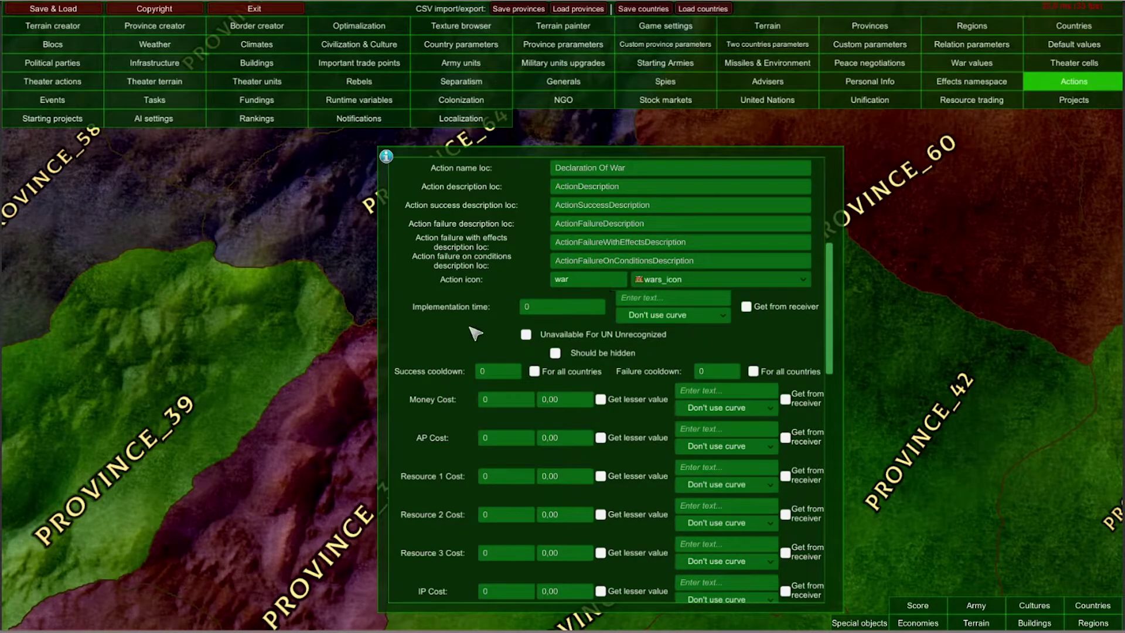
Step: Set the action's implementation time to 5
scroll(481, 316, "down", 1)
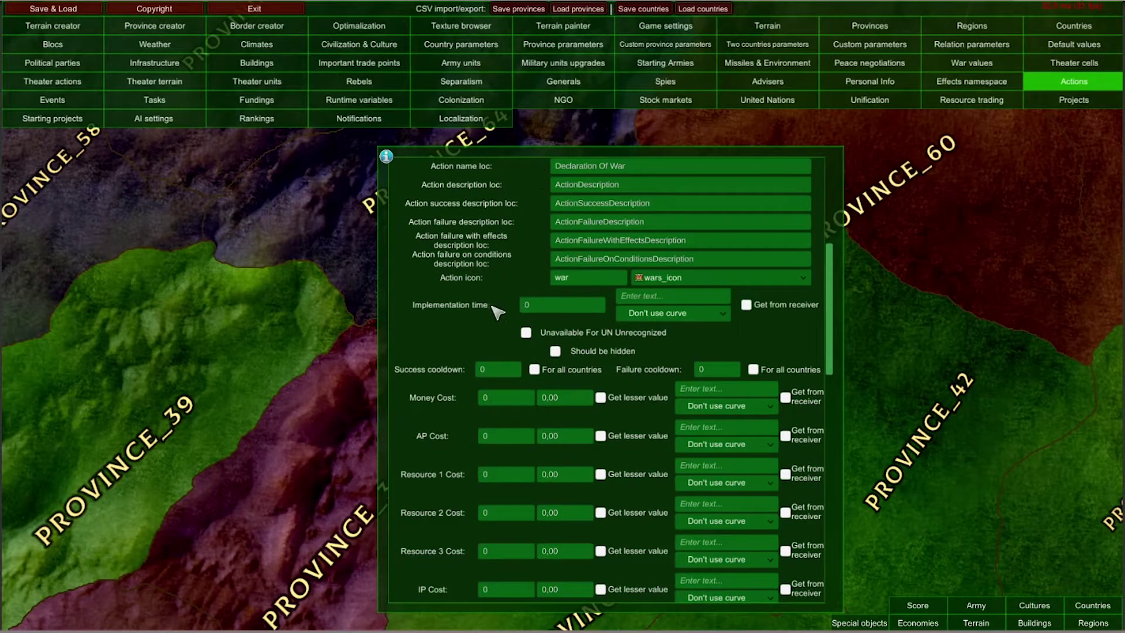
scroll(495, 281, "down", 2)
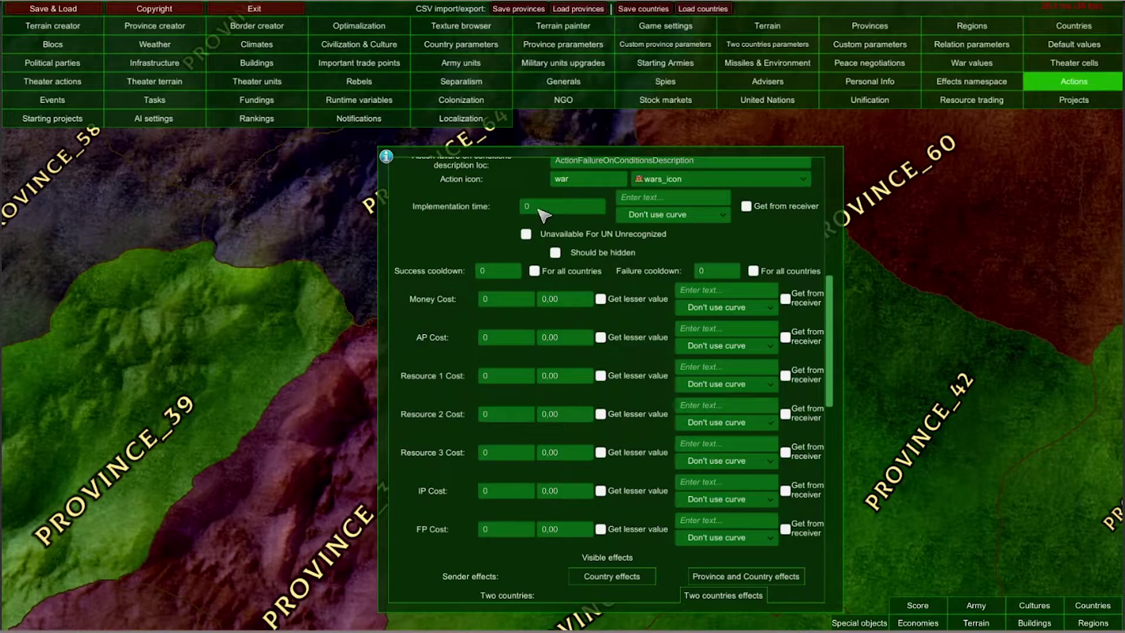
left_click(544, 211)
Step: Check the Unrecognized parameter in the countries editor, and reopen Declaration Of War to examine its option for UN-unrecognized countries
left_click(1049, 27)
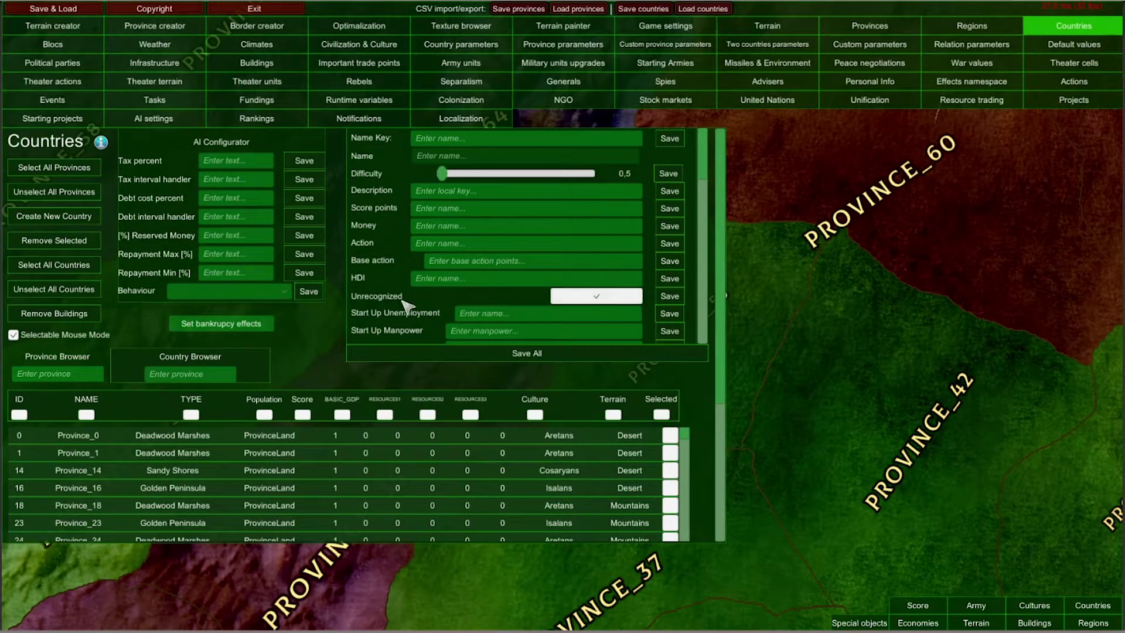
left_click(1061, 86)
left_click(504, 168)
left_click(486, 189)
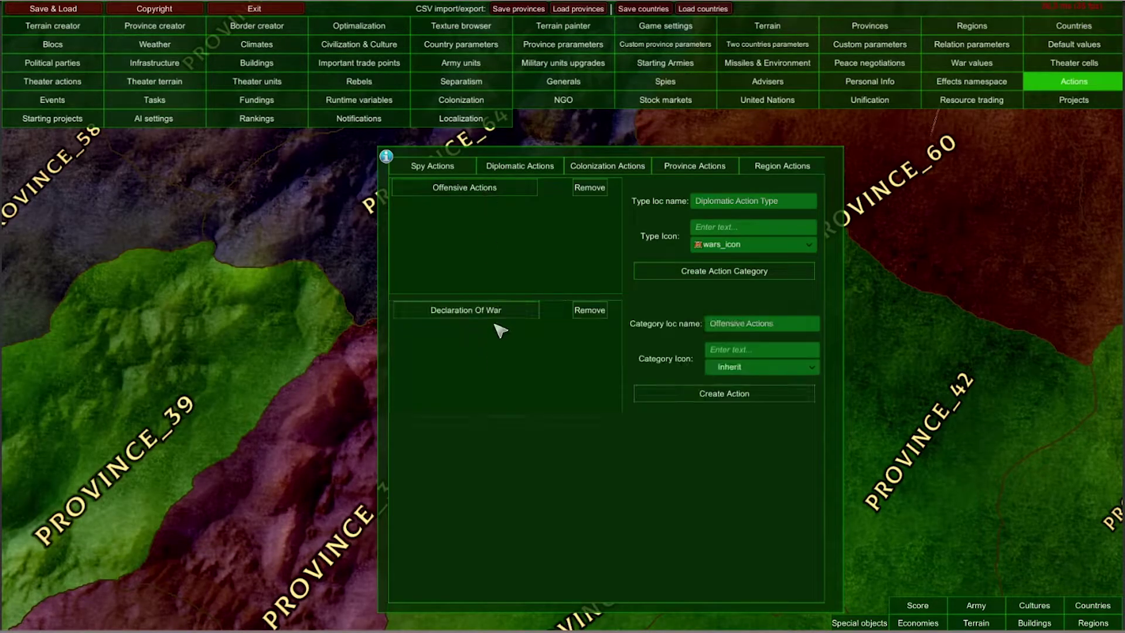
left_click(495, 312)
scroll(495, 244, "down", 5)
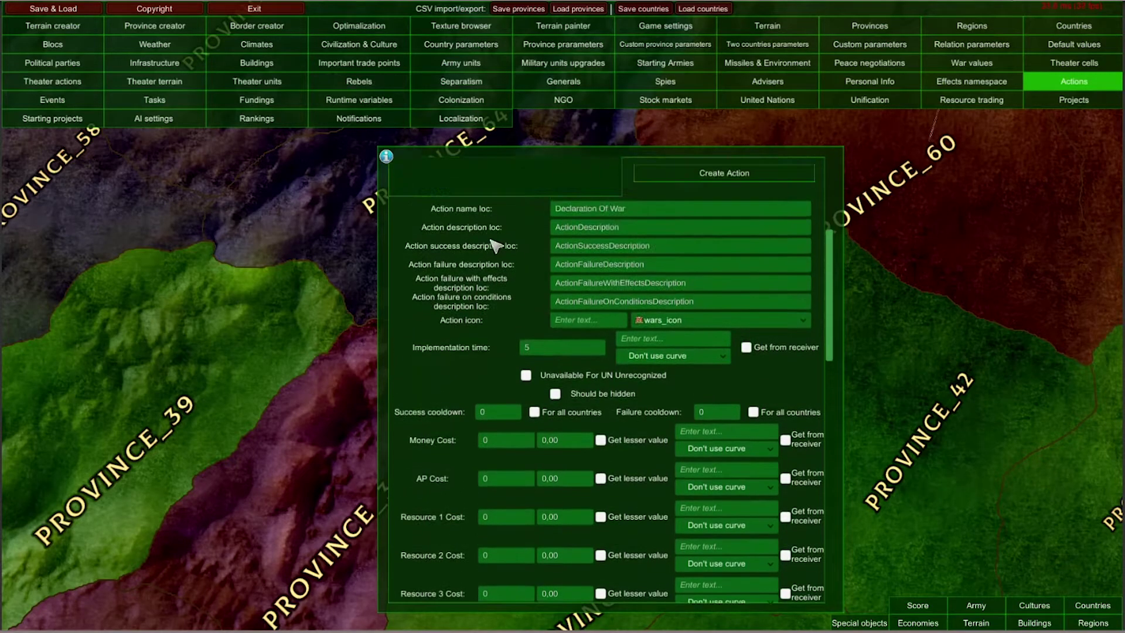
scroll(492, 228, "down", 1)
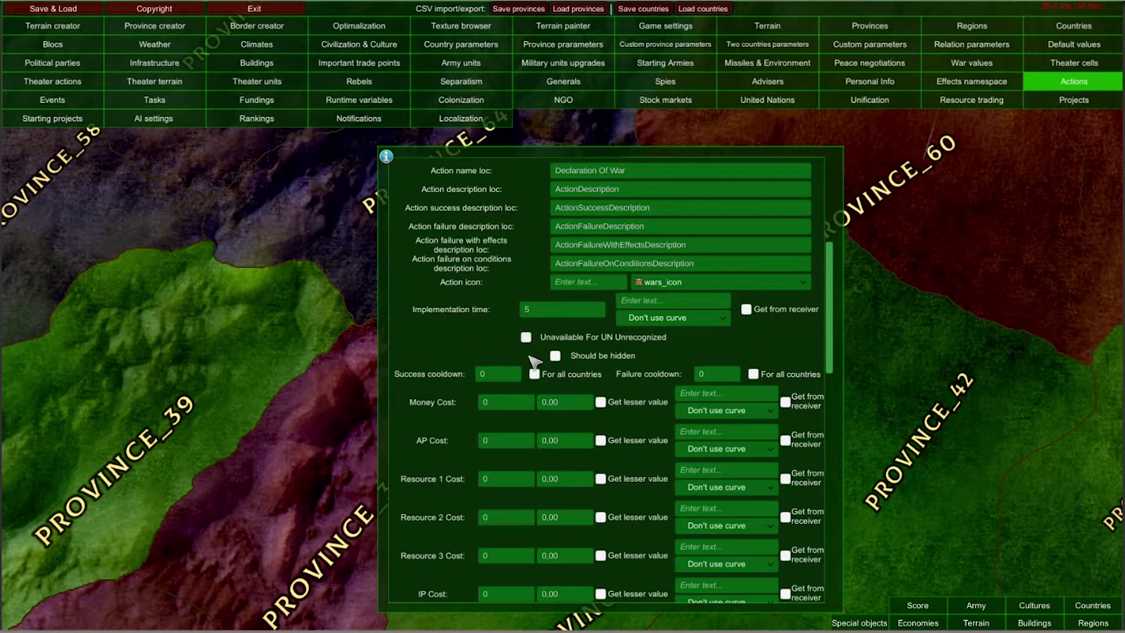
left_click(525, 337)
left_click(526, 338)
Step: Set the action's success cooldown to 25 and enable it for all countries
scroll(472, 370, "down", 5)
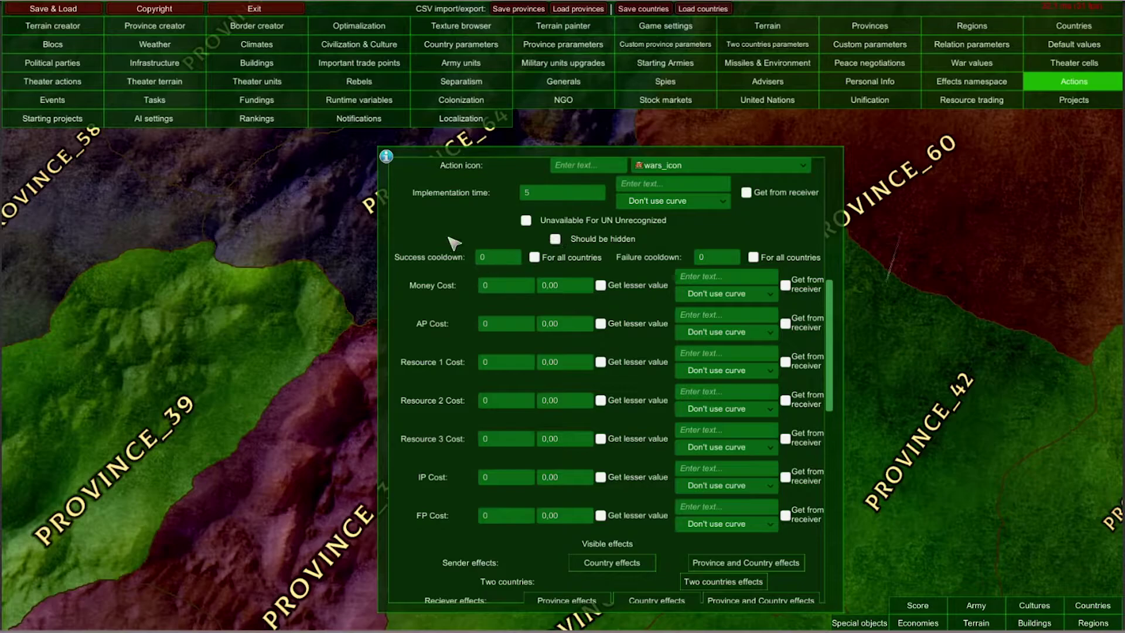
scroll(444, 251, "down", 1)
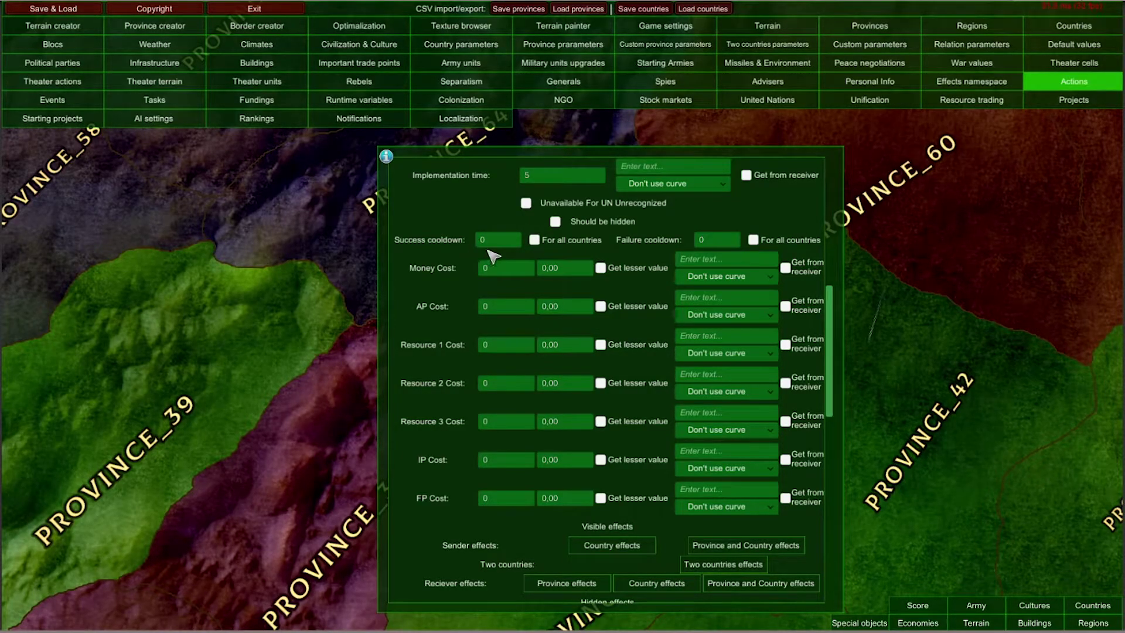
key("BackSpace")
left_click(716, 239)
key("BackSpace")
left_click(502, 242)
key("BackSpace")
left_click(578, 275)
Step: Examine the Declaration Of War action's cost rows and effect sections
left_click_drag(415, 469, 443, 468)
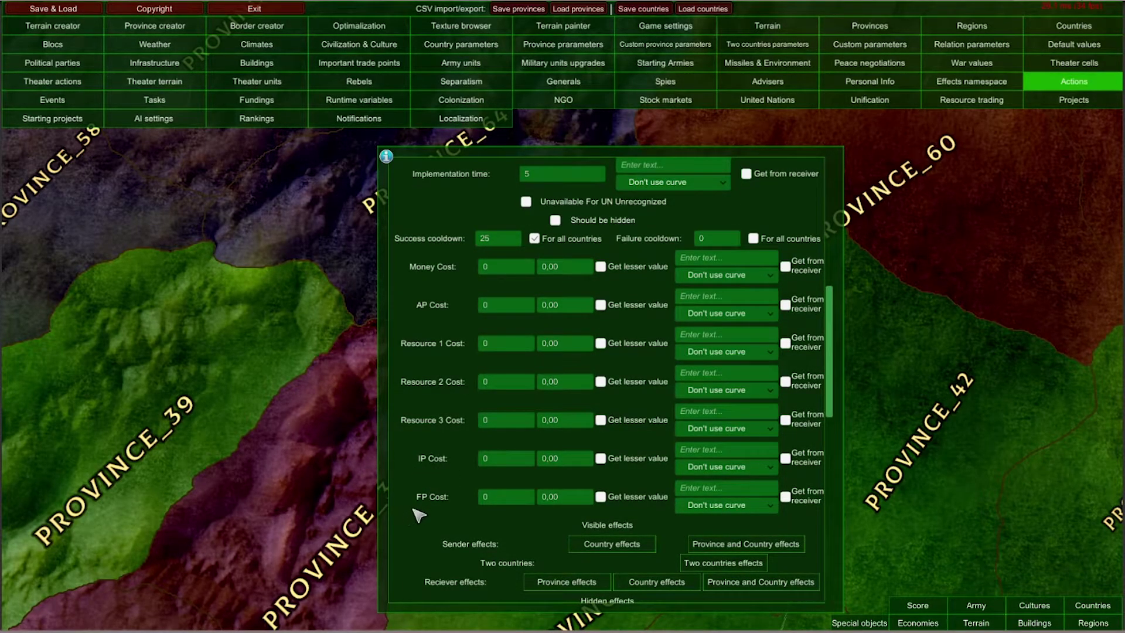
scroll(451, 519, "up", 2)
scroll(462, 518, "down", 2)
scroll(462, 518, "up", 1)
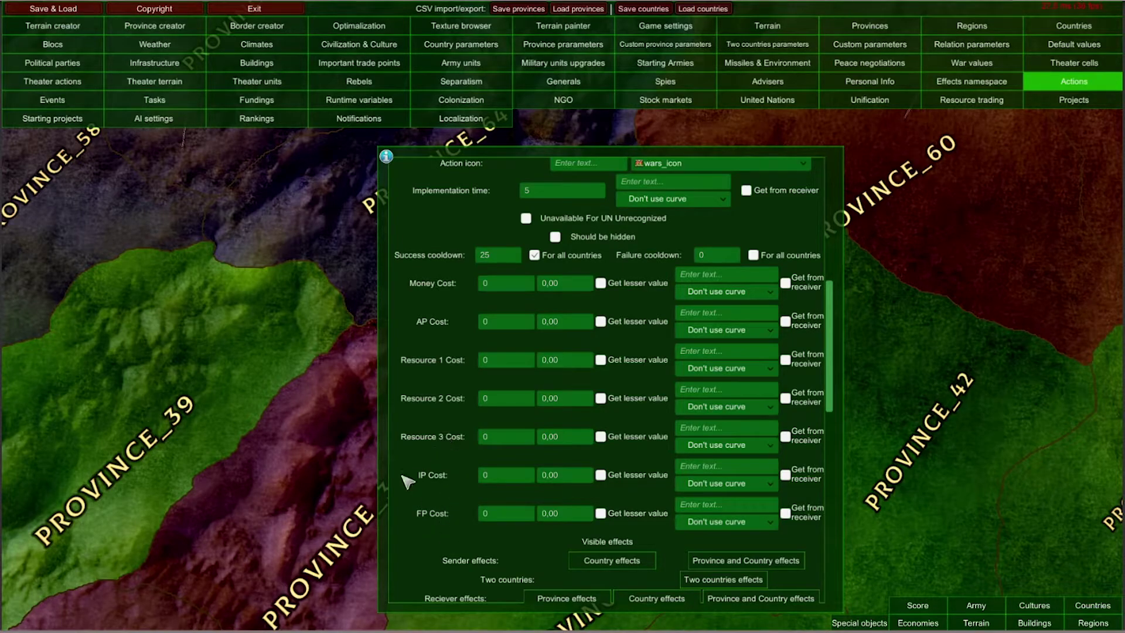
scroll(492, 200, "up", 5)
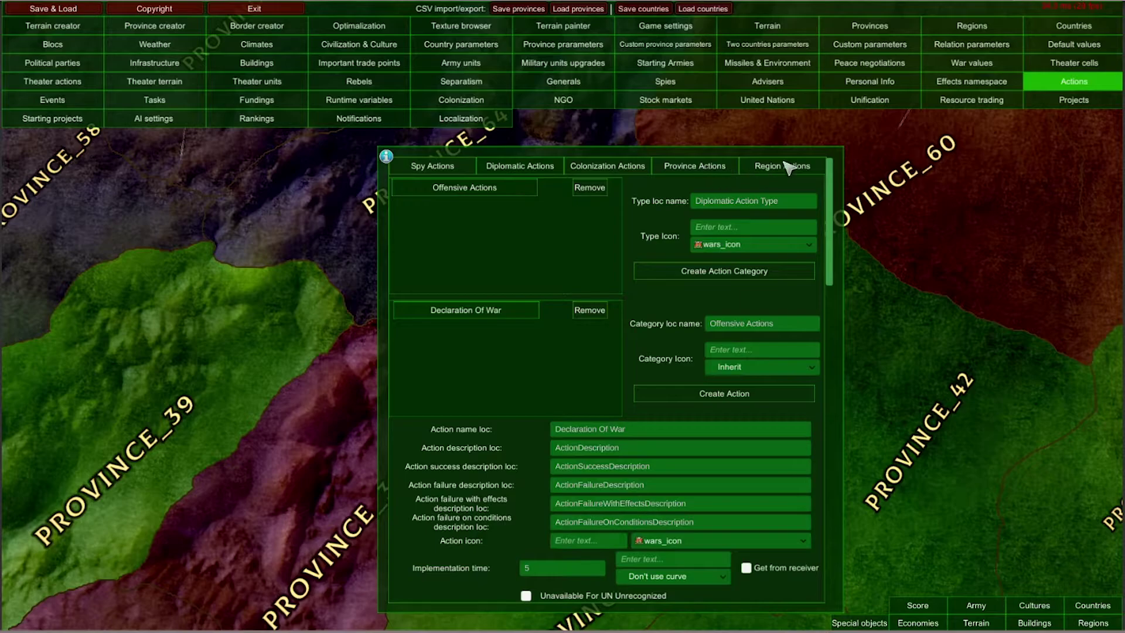
scroll(486, 270, "down", 8)
scroll(438, 363, "up", 3)
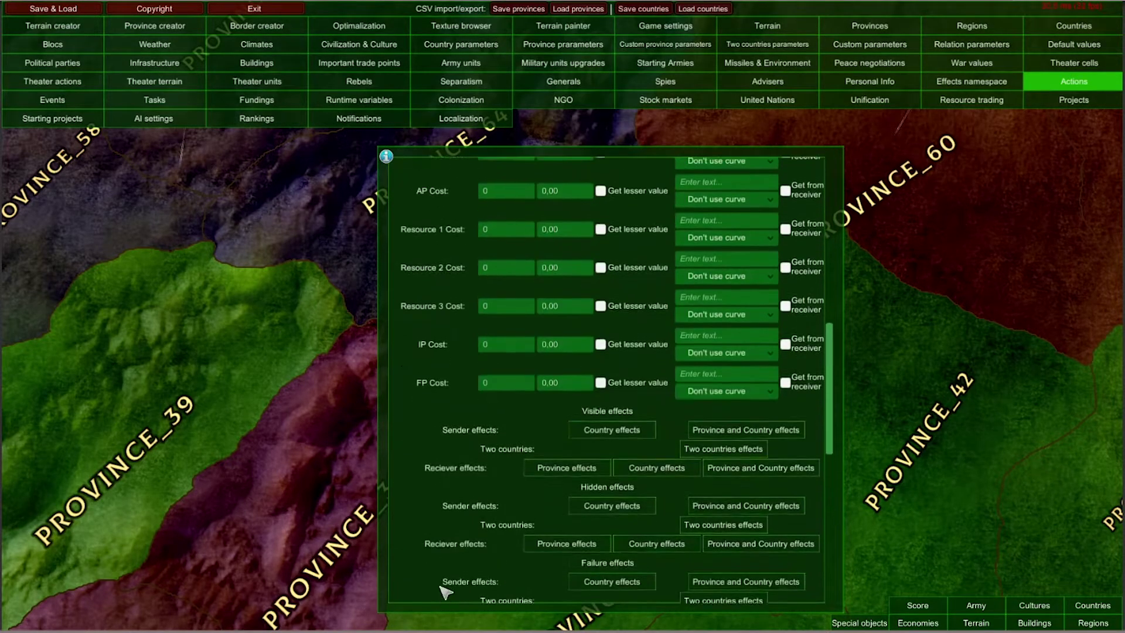
scroll(438, 363, "down", 1)
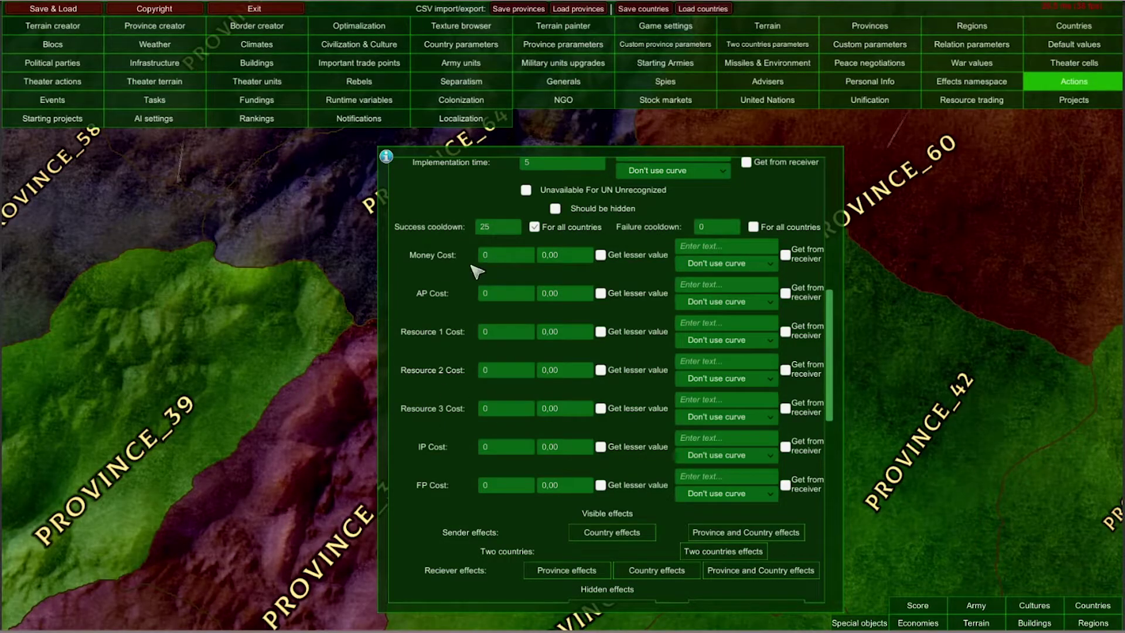
Step: Set the action's money cost to 10 and its AP cost to 100
left_click(494, 258)
type("10")
left_click(492, 298)
type("100")
Step: Add Declaration of War as a visible two-countries effect of the action and save the effect configuration
scroll(451, 345, "down", 5)
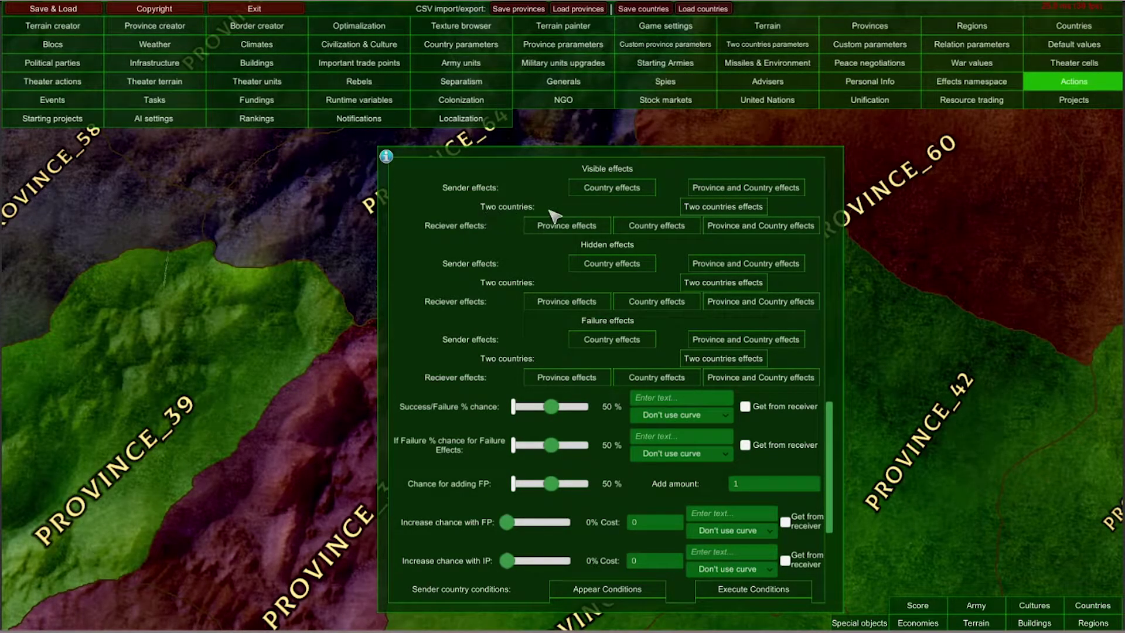
left_click(702, 210)
left_click(407, 206)
type("dec")
left_click(516, 200)
left_click(468, 216)
left_click(691, 201)
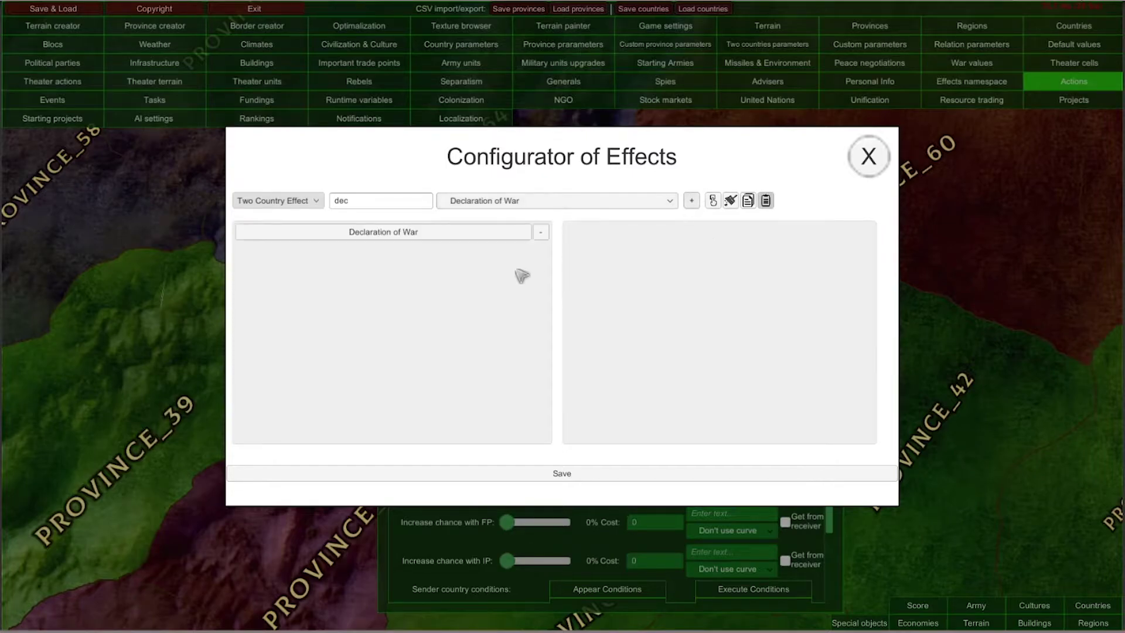
left_click(585, 475)
left_click(869, 156)
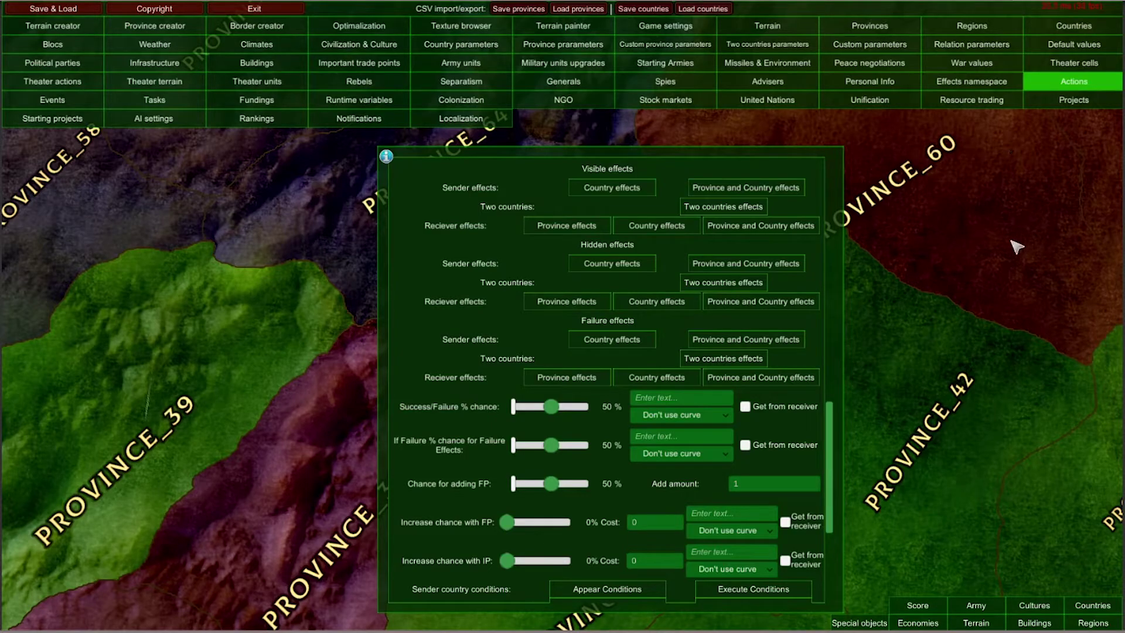
Step: Set the success chance to 80%, the failure effects chance to 30% and the chance for adding FP to 53%
scroll(543, 253, "down", 1)
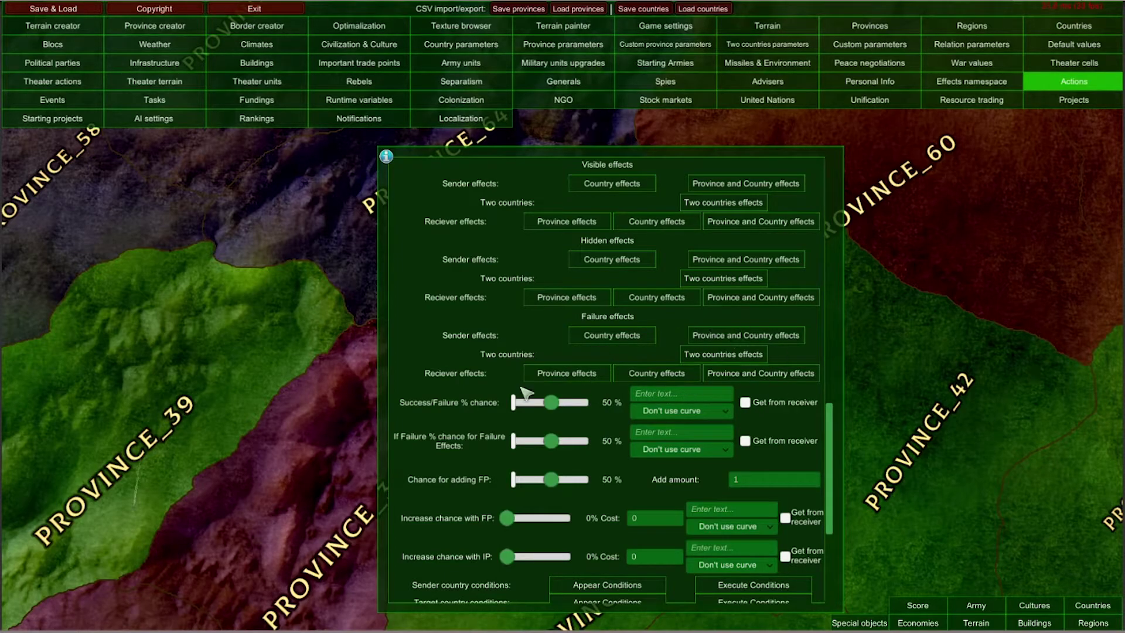
scroll(516, 395, "down", 3)
scroll(473, 220, "up", 1)
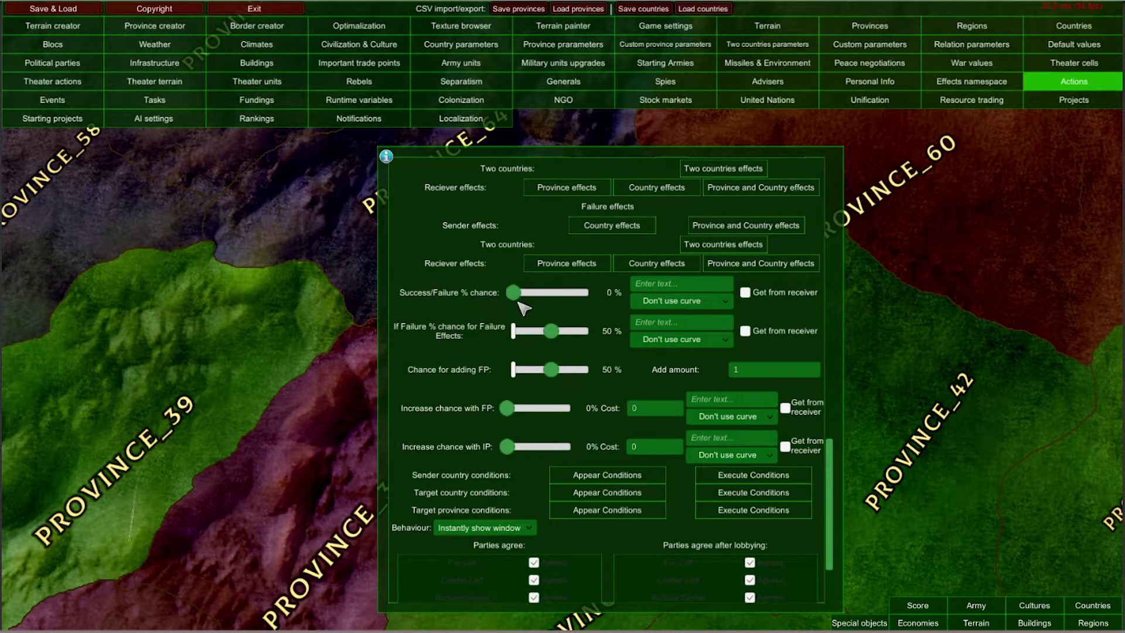
left_click_drag(517, 296, 593, 302)
left_click_drag(594, 301, 580, 304)
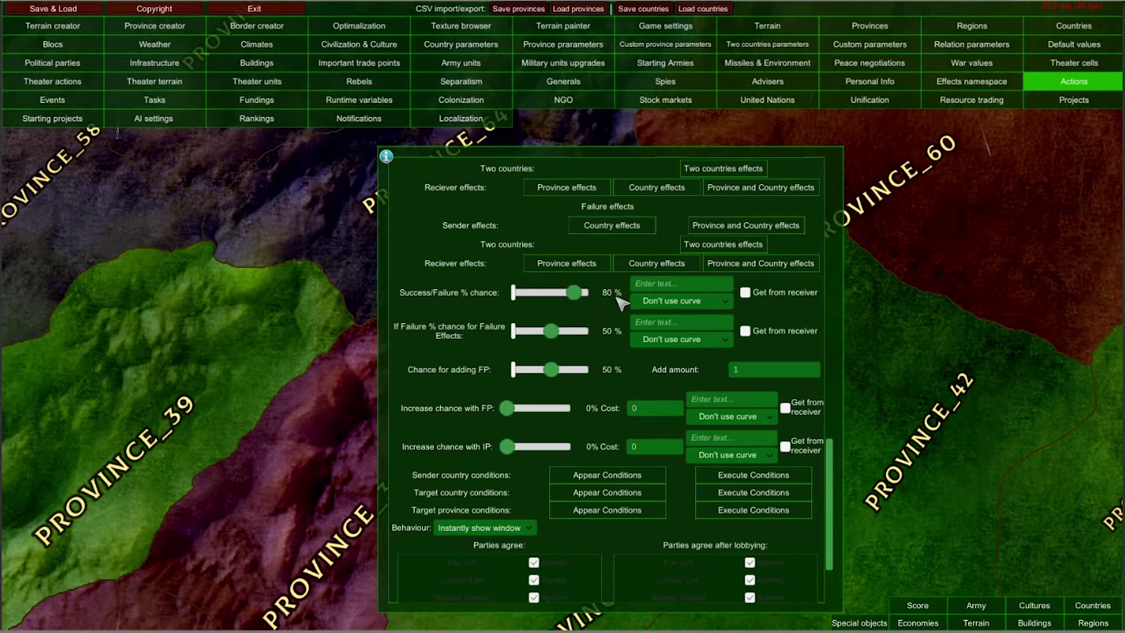
mouse_move(551, 331)
left_mouse_down()
mouse_move(540, 332)
mouse_move(567, 332)
left_mouse_up()
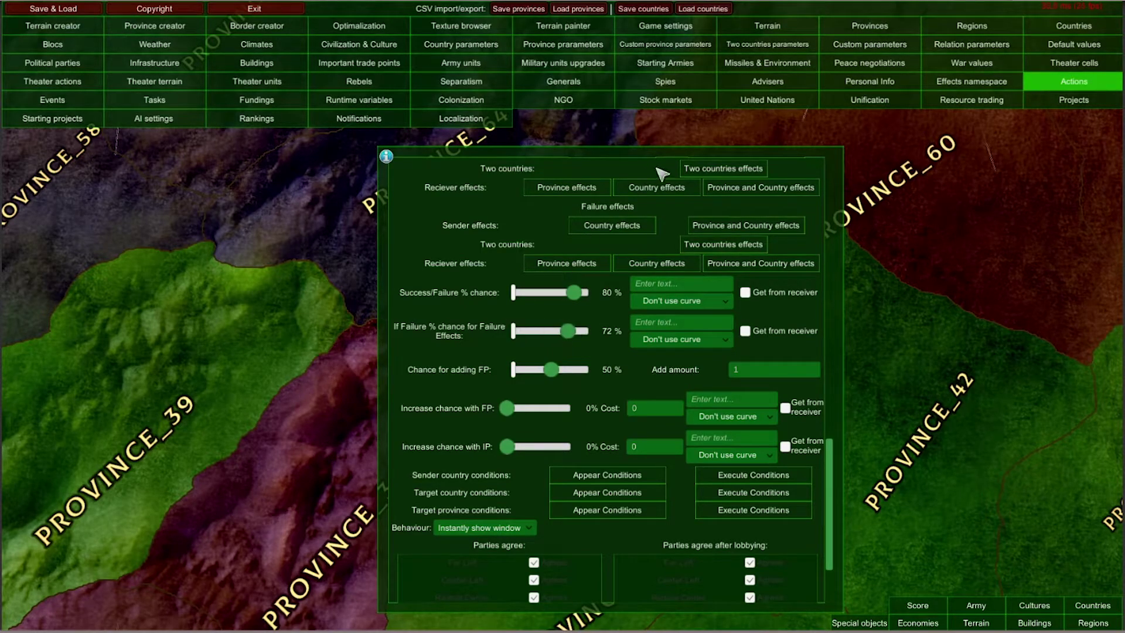
scroll(551, 222, "down", 2)
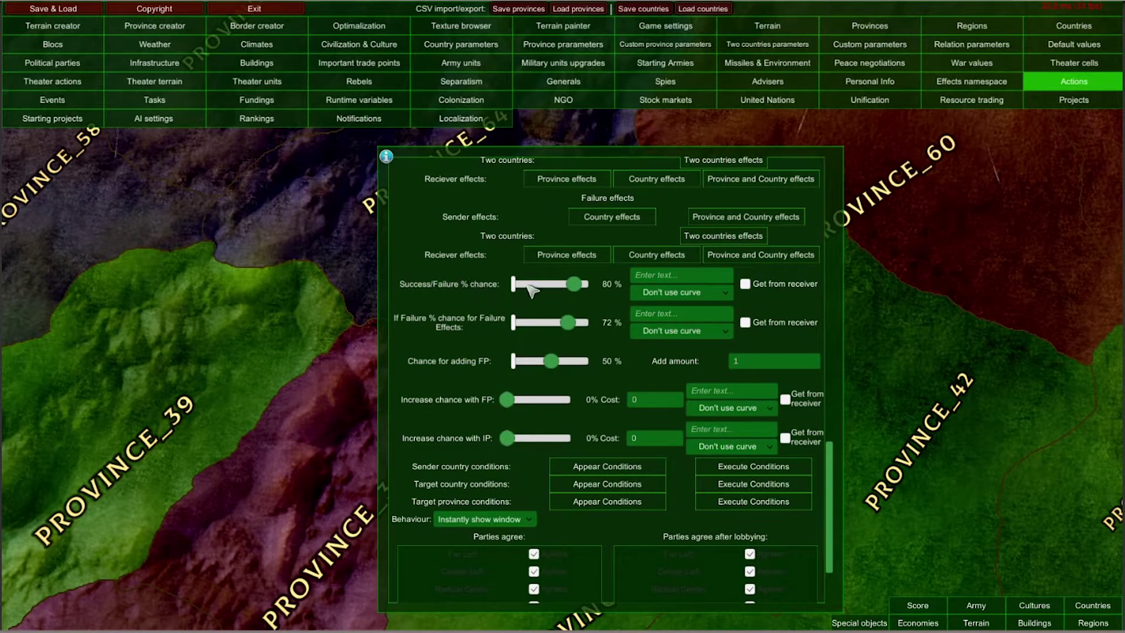
left_click_drag(569, 324, 537, 328)
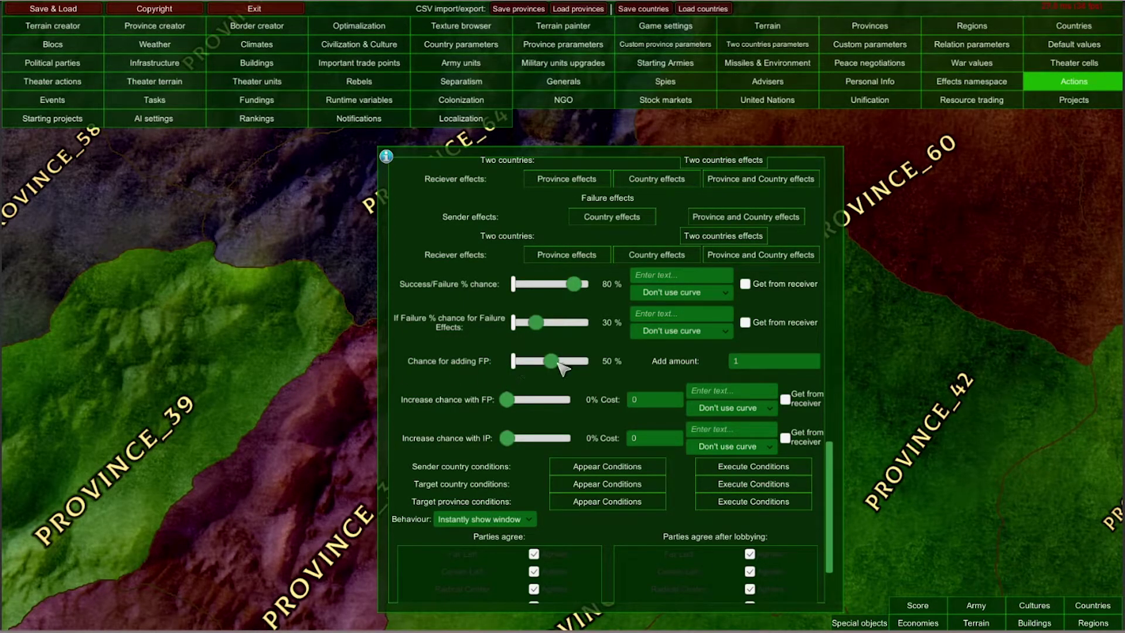
mouse_move(560, 368)
left_mouse_down()
mouse_move(586, 368)
mouse_move(511, 375)
mouse_move(556, 373)
left_mouse_up()
Step: Set the success chance to 100%, and both the failure effects chance and the chance for adding FP to 0%
left_click_drag(580, 287, 624, 287)
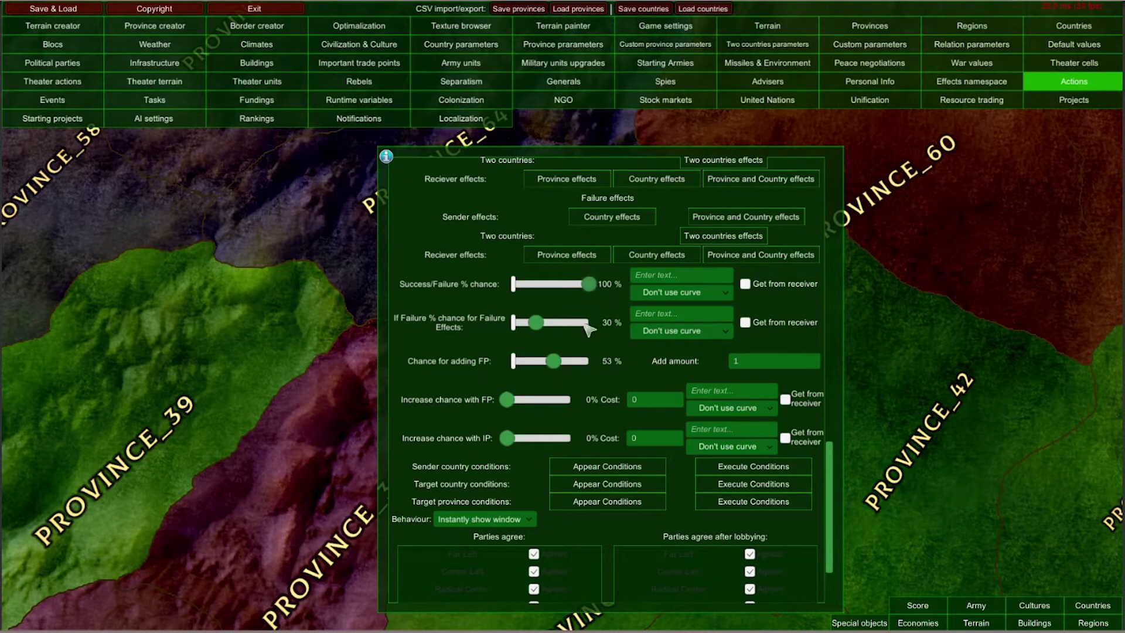
left_click_drag(542, 329, 513, 323)
left_click_drag(553, 361, 512, 361)
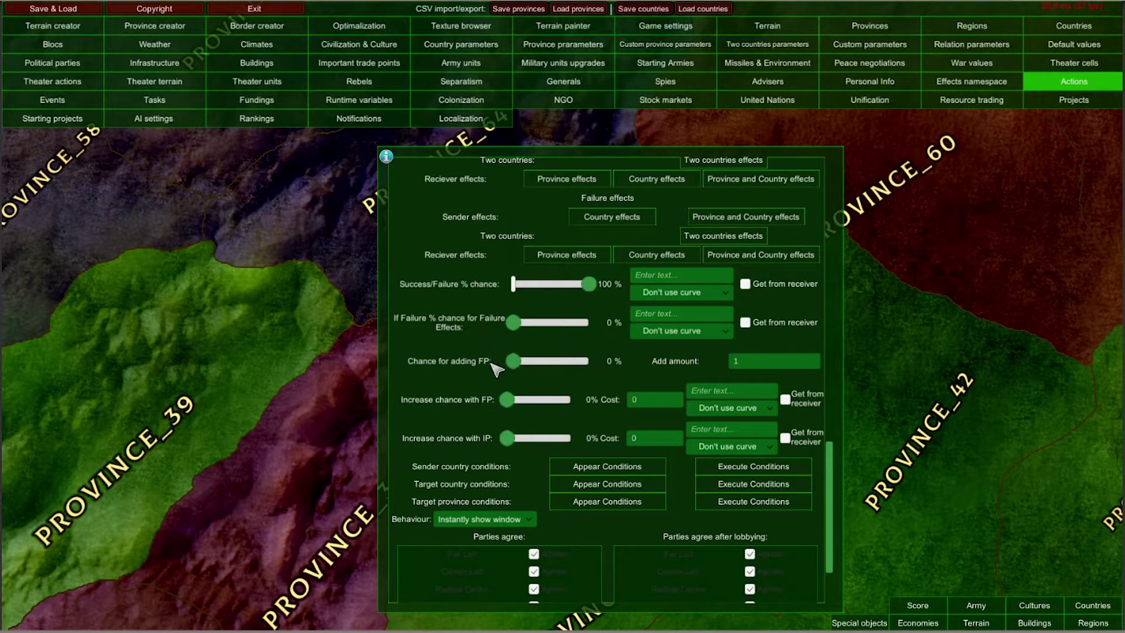
left_click(756, 362)
scroll(427, 378, "down", 2)
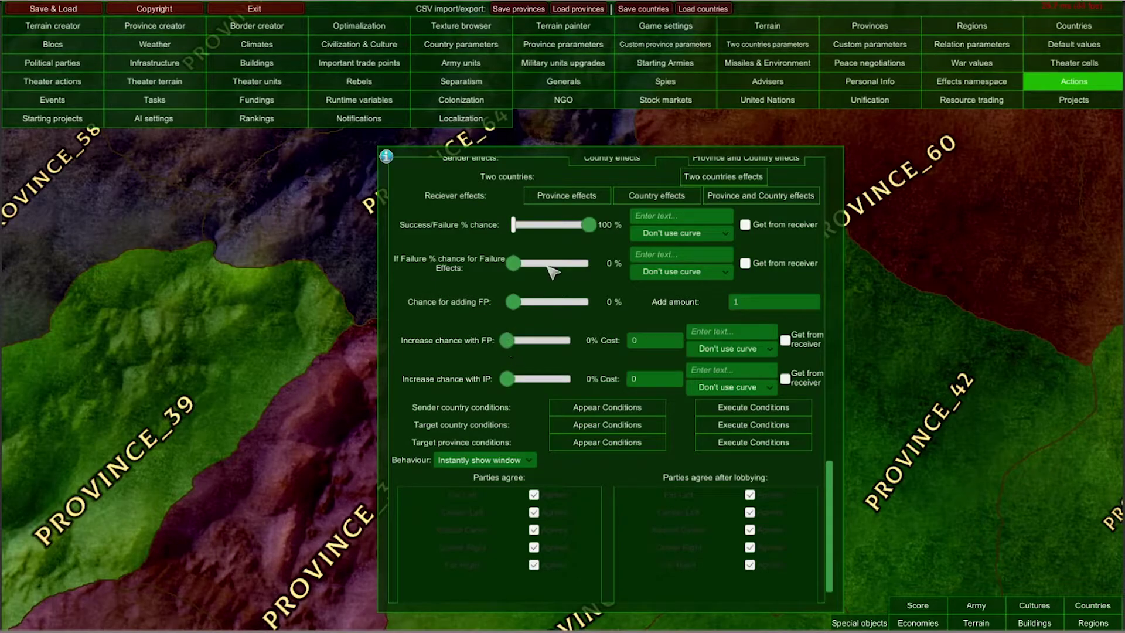
Step: Try a 50% success chance with a 39% increase from FP and select that increase's cost for editing
left_click_drag(591, 231, 555, 234)
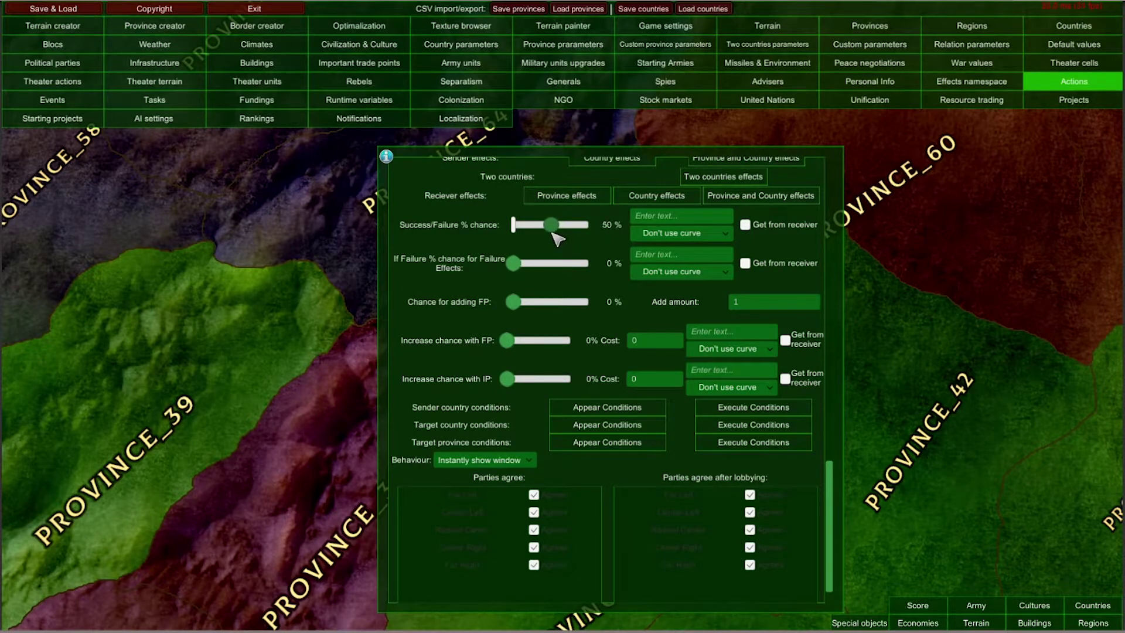
left_click_drag(507, 344, 537, 345)
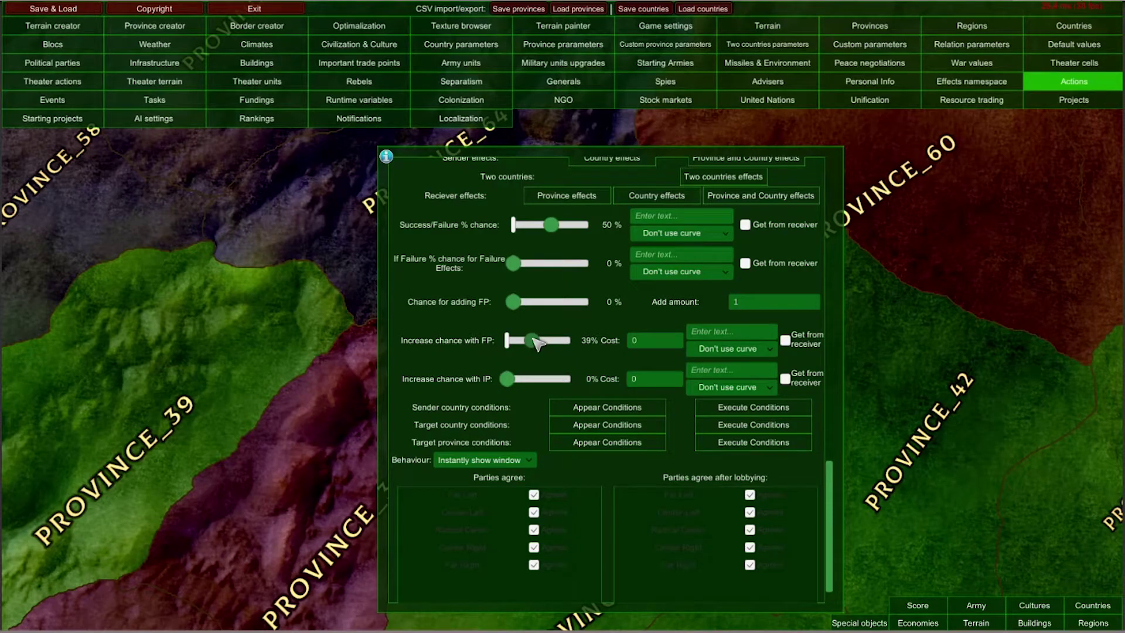
left_click(649, 345)
left_click(637, 342)
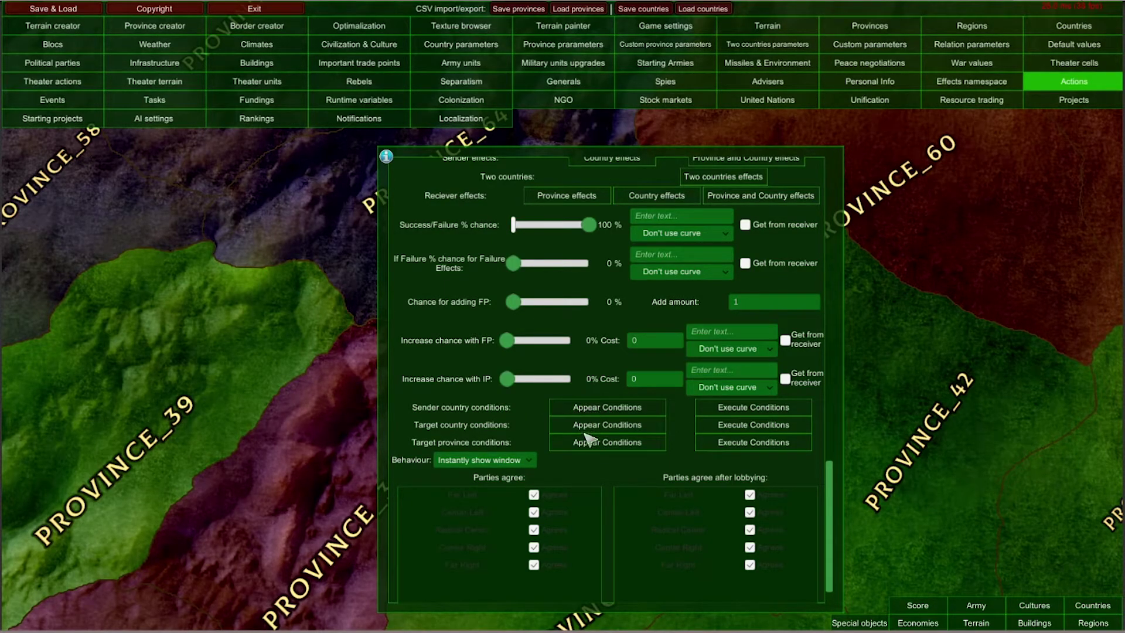
Step: Check the sender country's appear conditions, close them unchanged and review the action's cooldown and costs
left_click(615, 410)
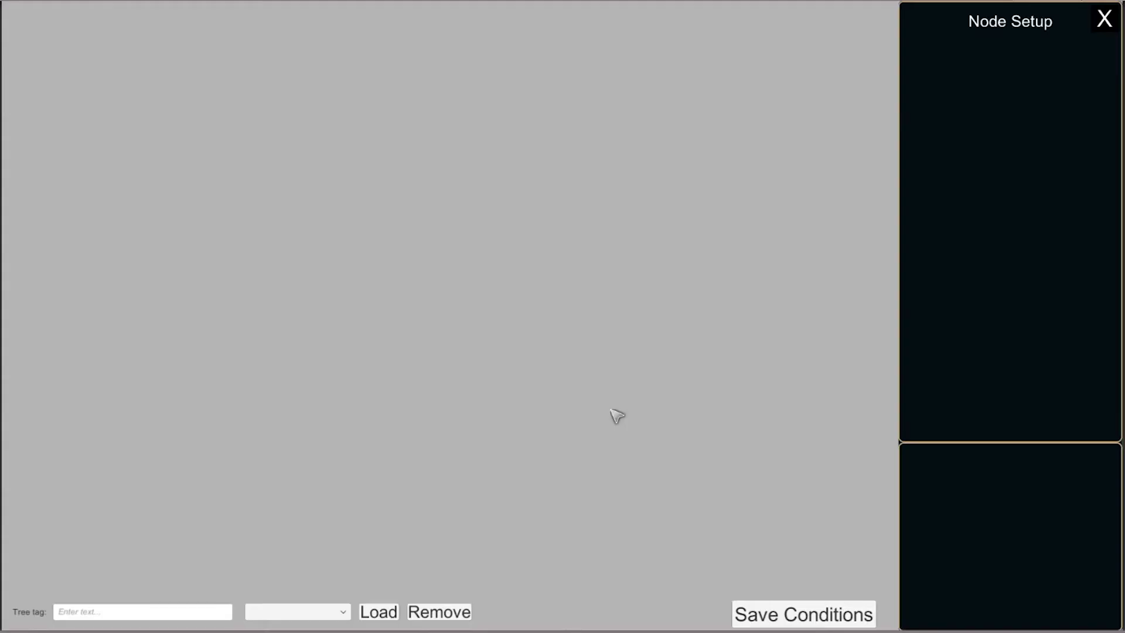
left_click(1105, 20)
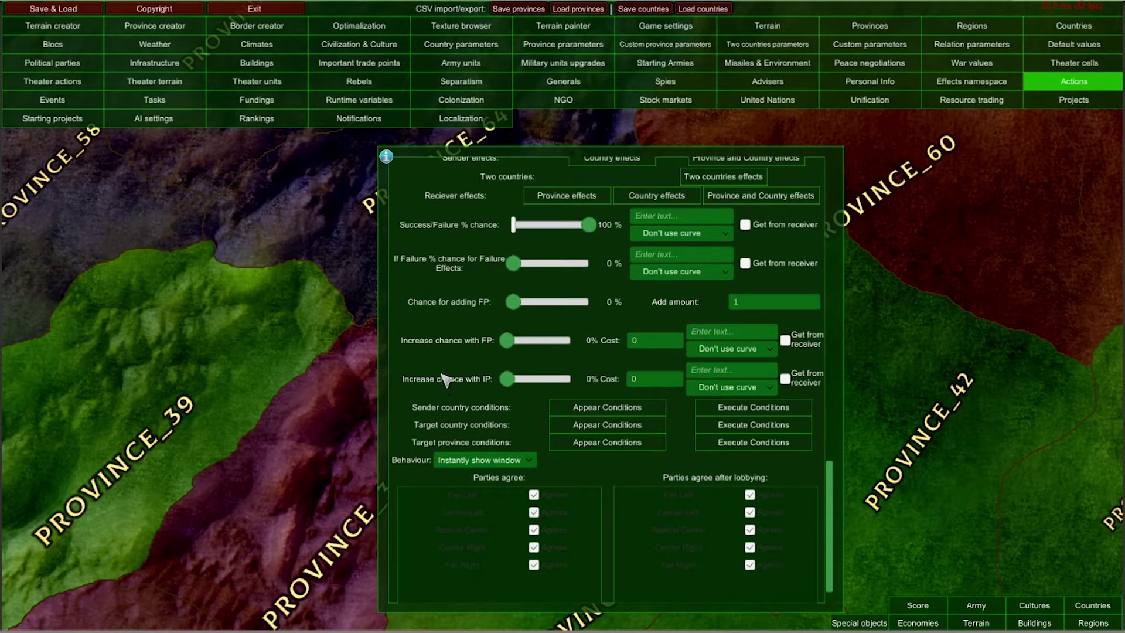
scroll(448, 384, "up", 15)
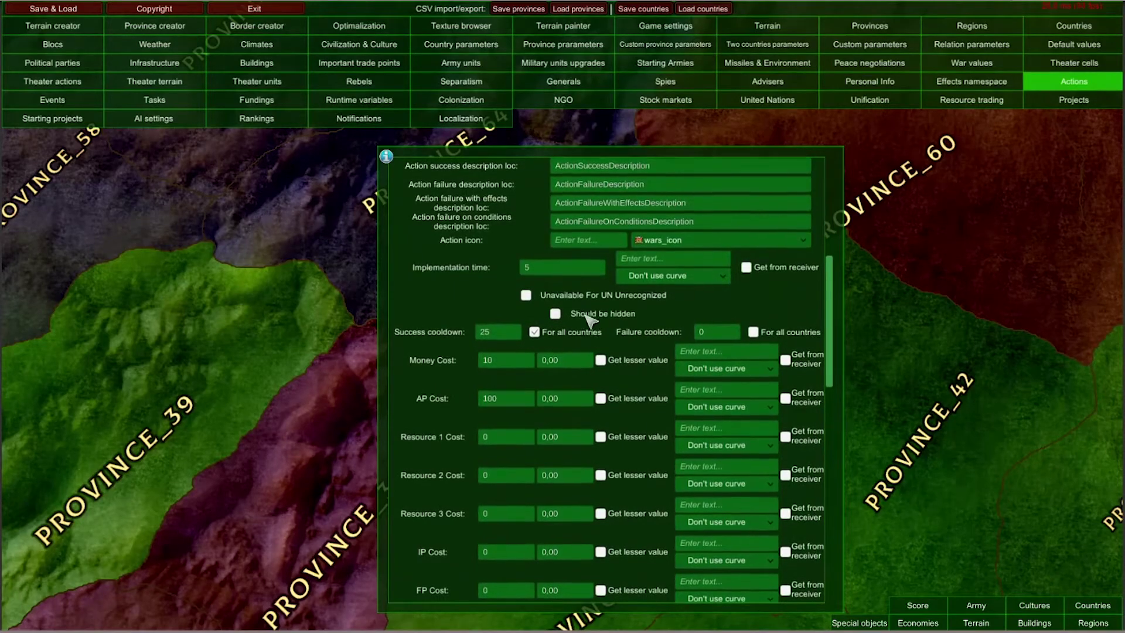
Step: Open the target country's execute conditions and create an AND node linked to a new condition node
scroll(456, 445, "down", 15)
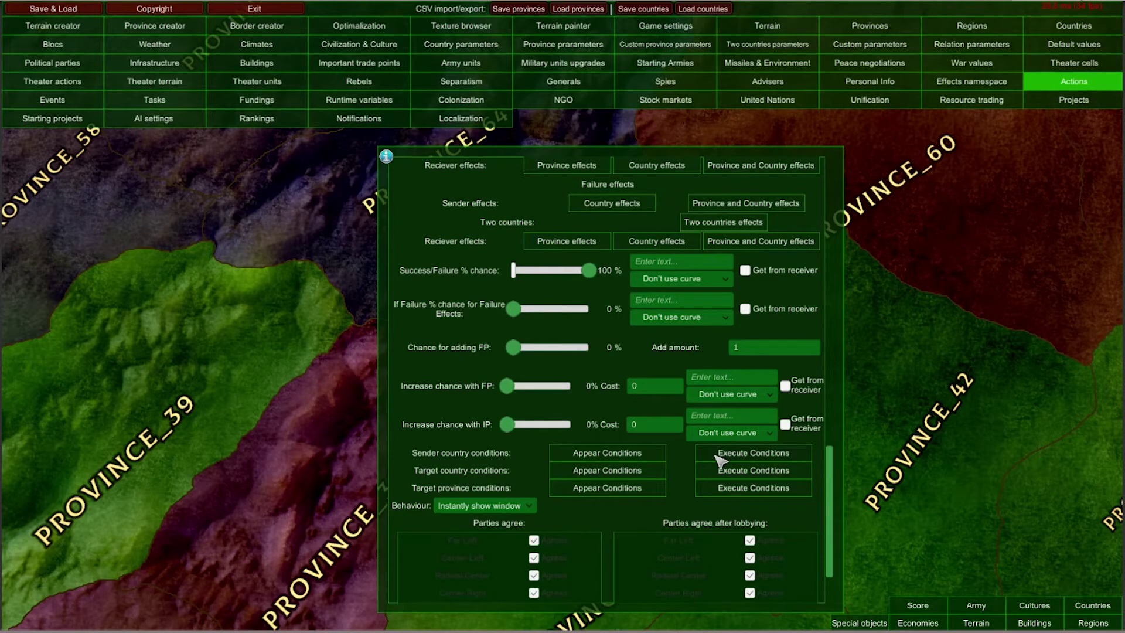
scroll(686, 468, "down", 1)
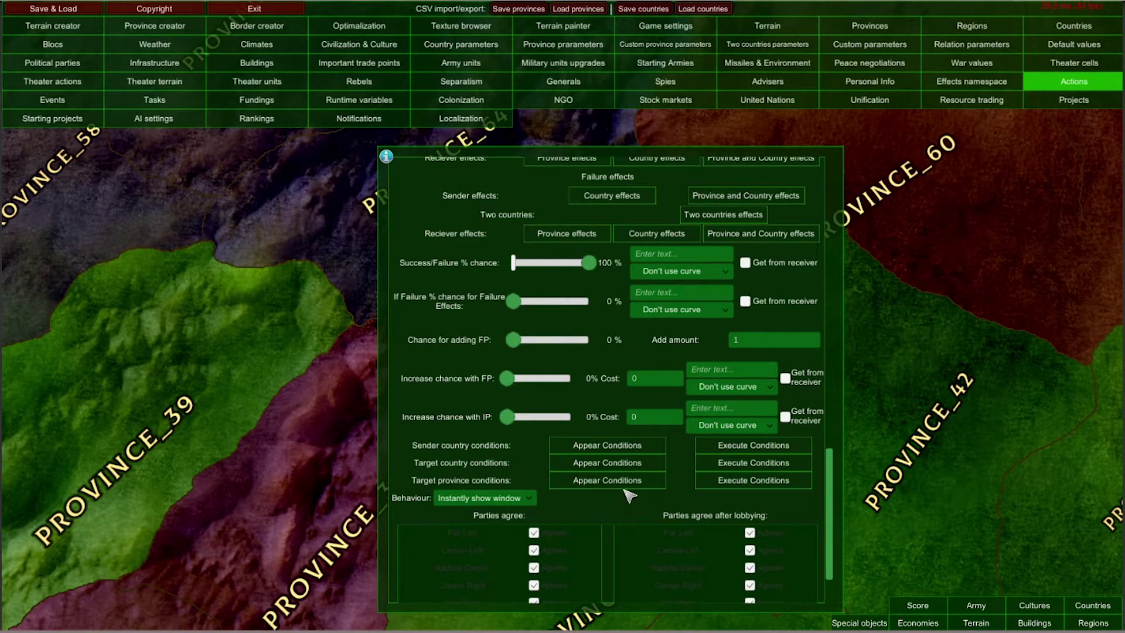
left_click(718, 464)
right_click(457, 216)
left_click(460, 203)
right_click(461, 320)
left_click(460, 293)
left_click_drag(460, 199, 471, 312)
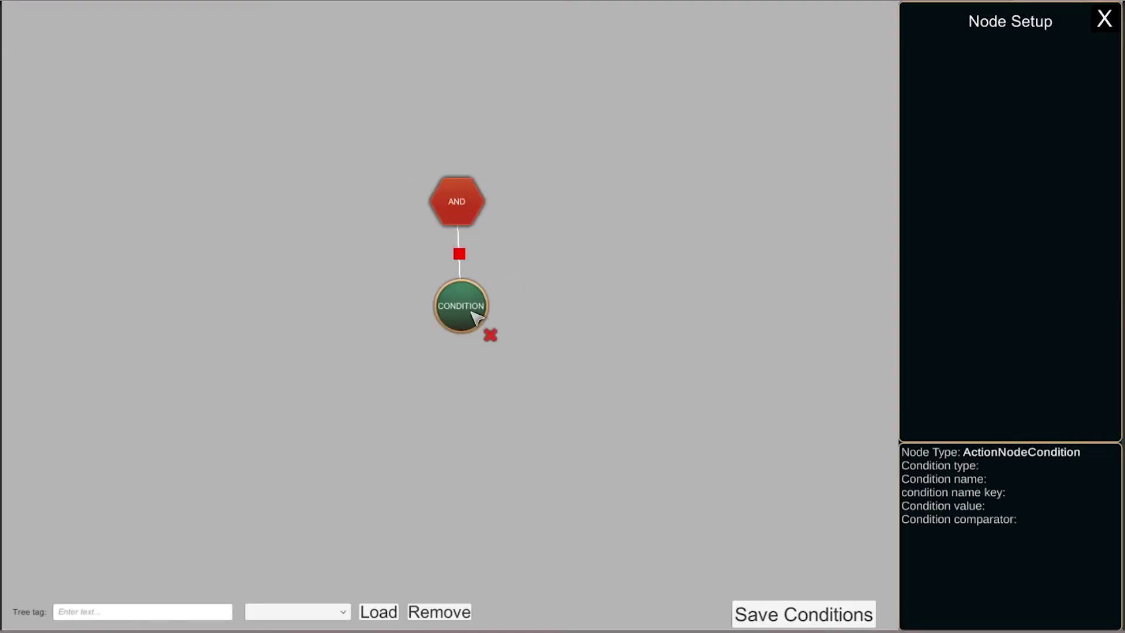
Step: Configure the condition node with the War category and the War Against One Country Condition
left_click(476, 316)
left_click(967, 72)
left_click_drag(1001, 106, 999, 203)
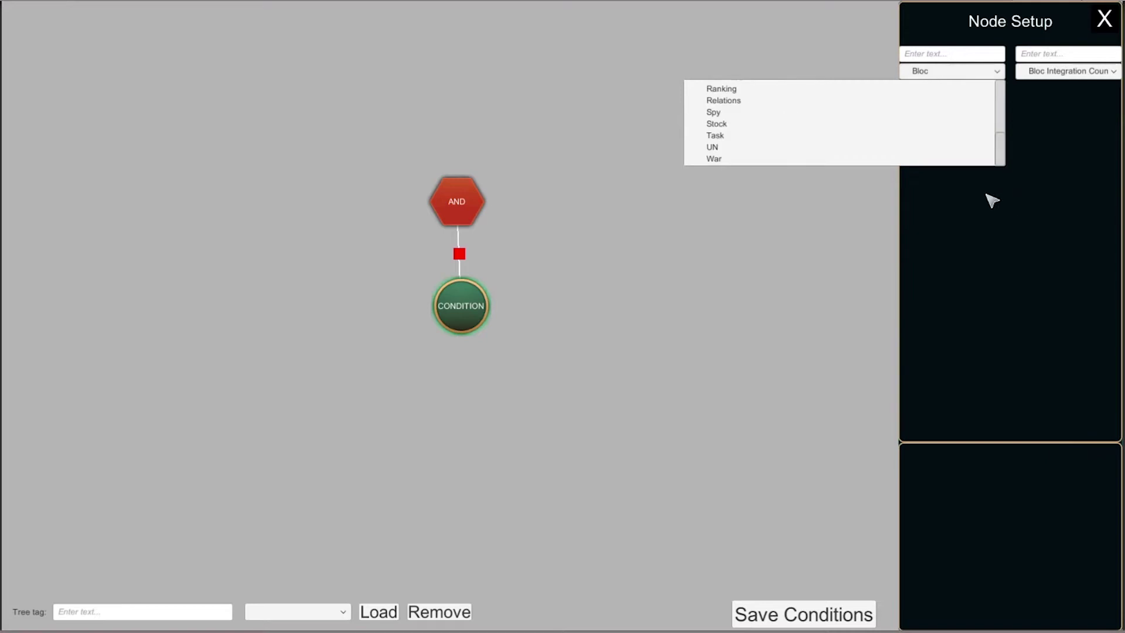
left_click(779, 159)
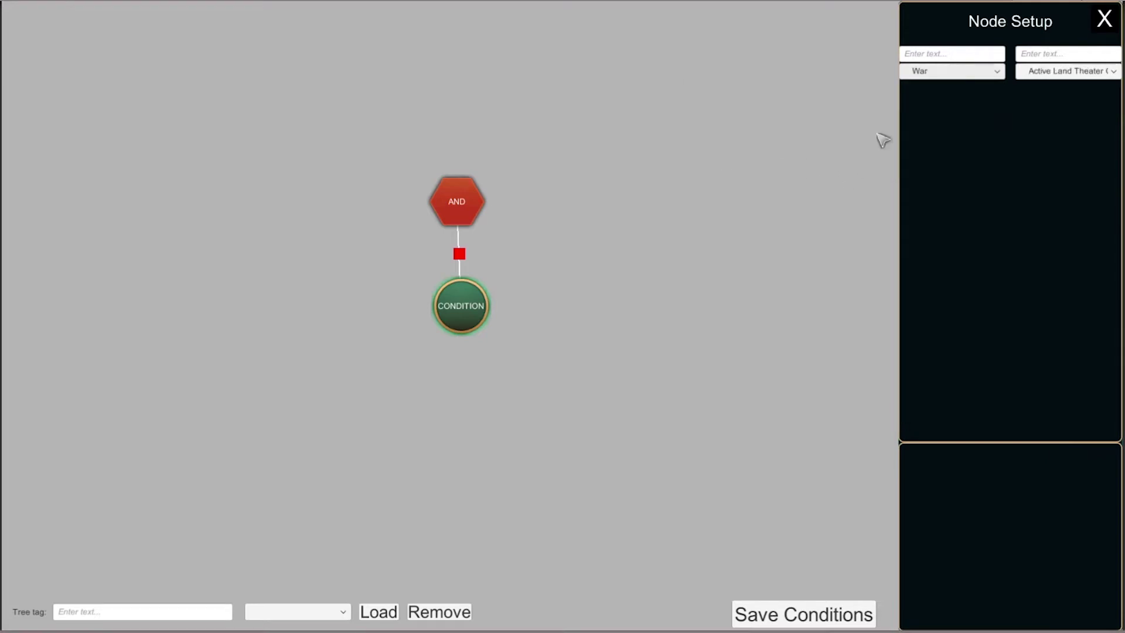
left_click(1063, 72)
scroll(954, 146, "down", 1)
scroll(961, 145, "up", 1)
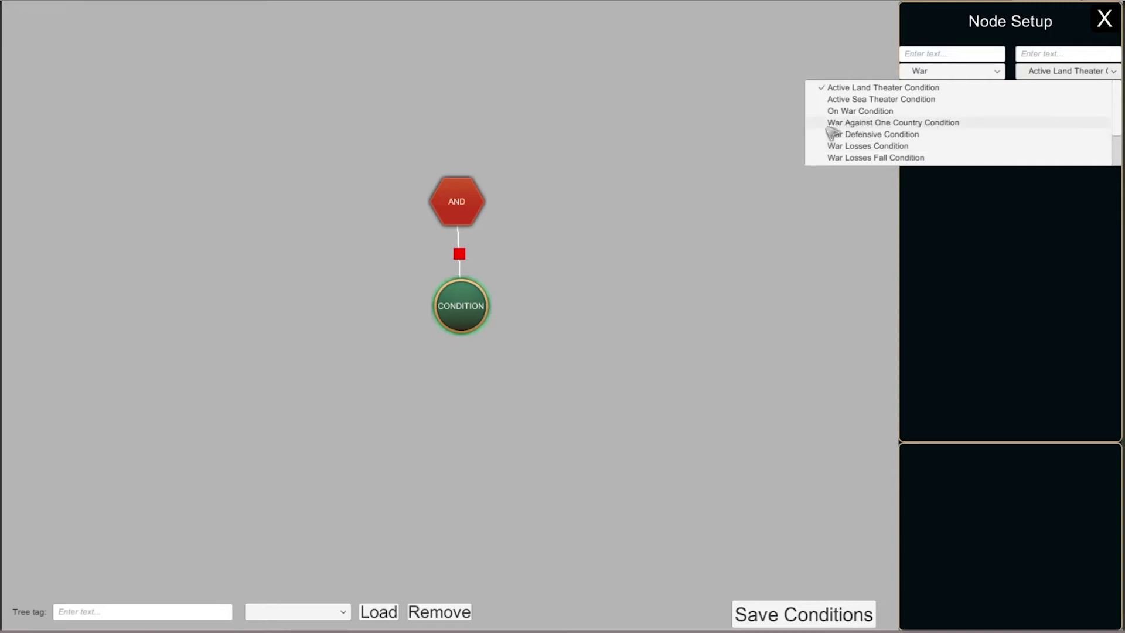
left_click(922, 125)
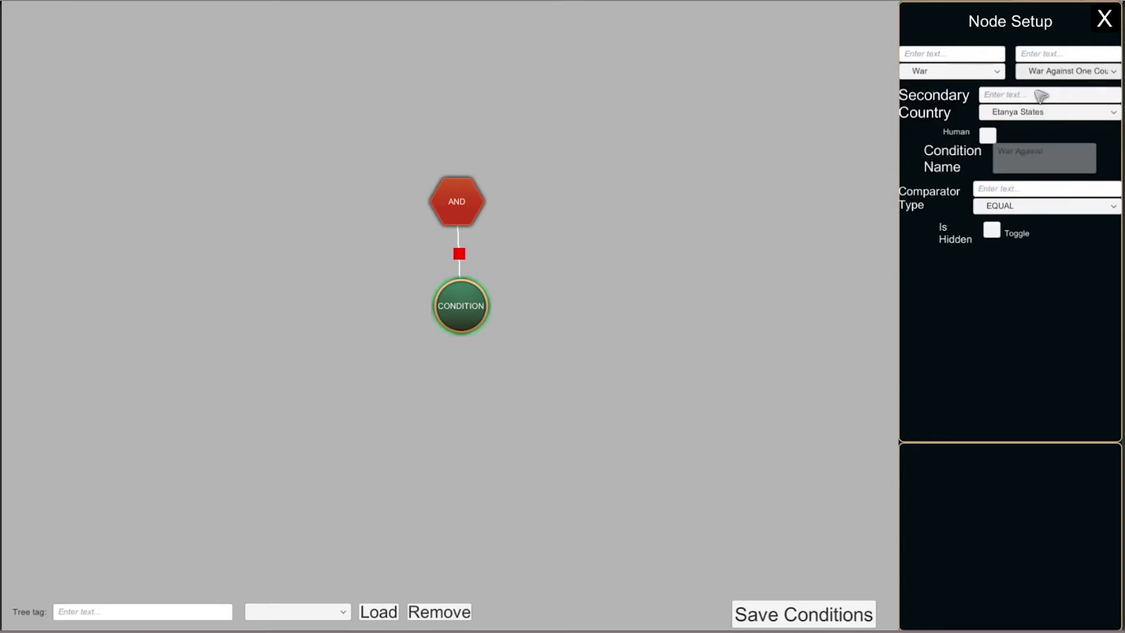
Step: Enable Human for the condition's secondary country, set the comparator to NOT_EQUAL and save the conditions
left_click(988, 136)
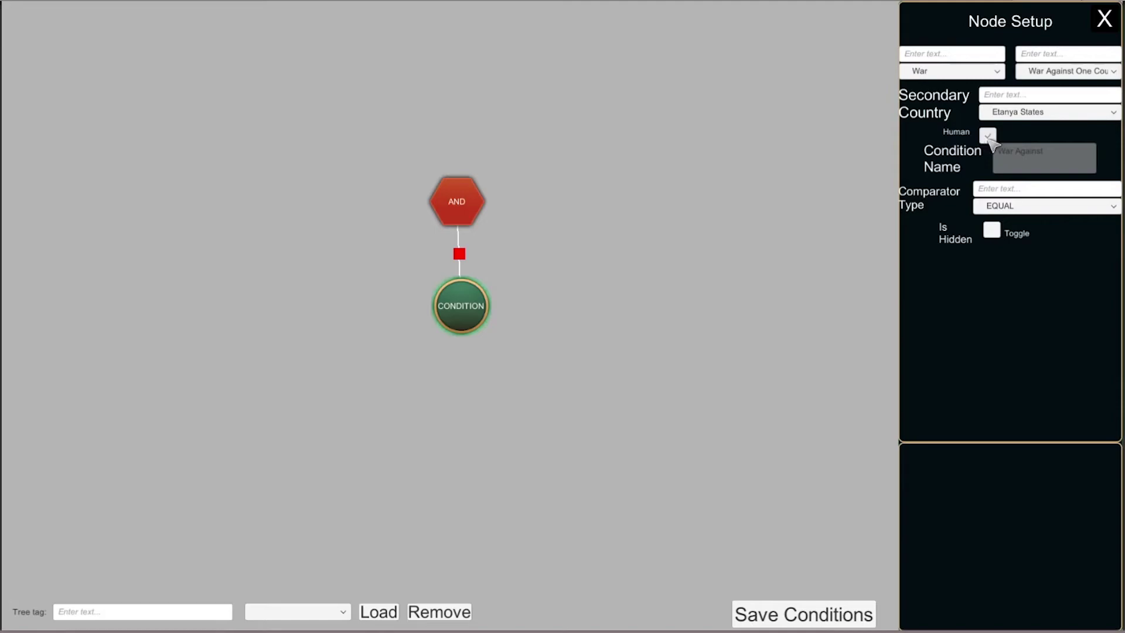
left_click(1023, 206)
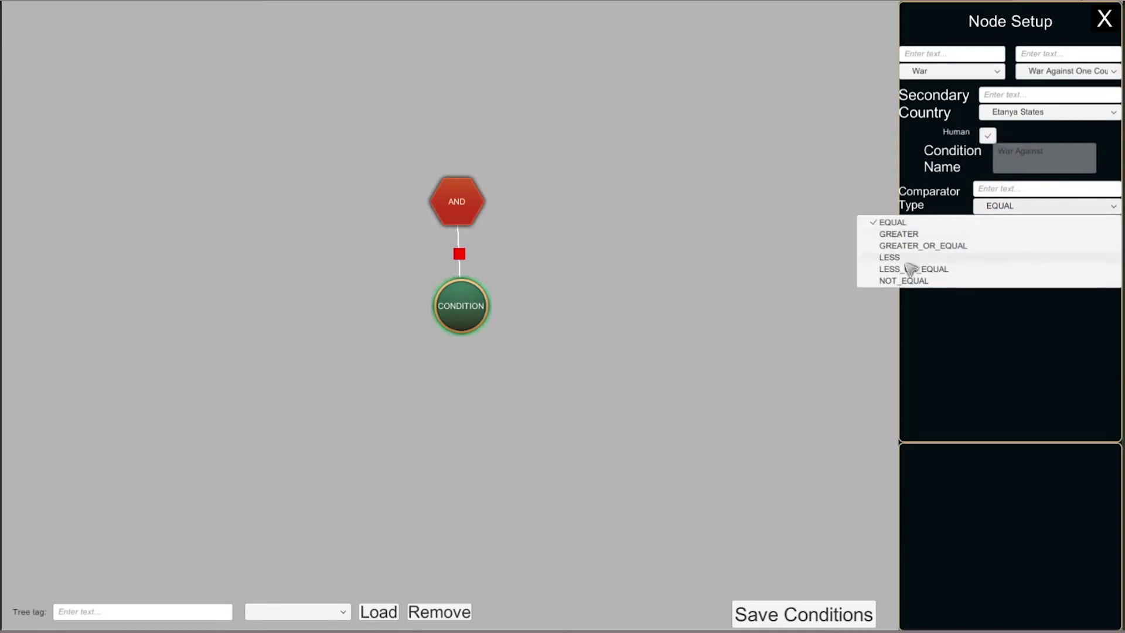
left_click(906, 281)
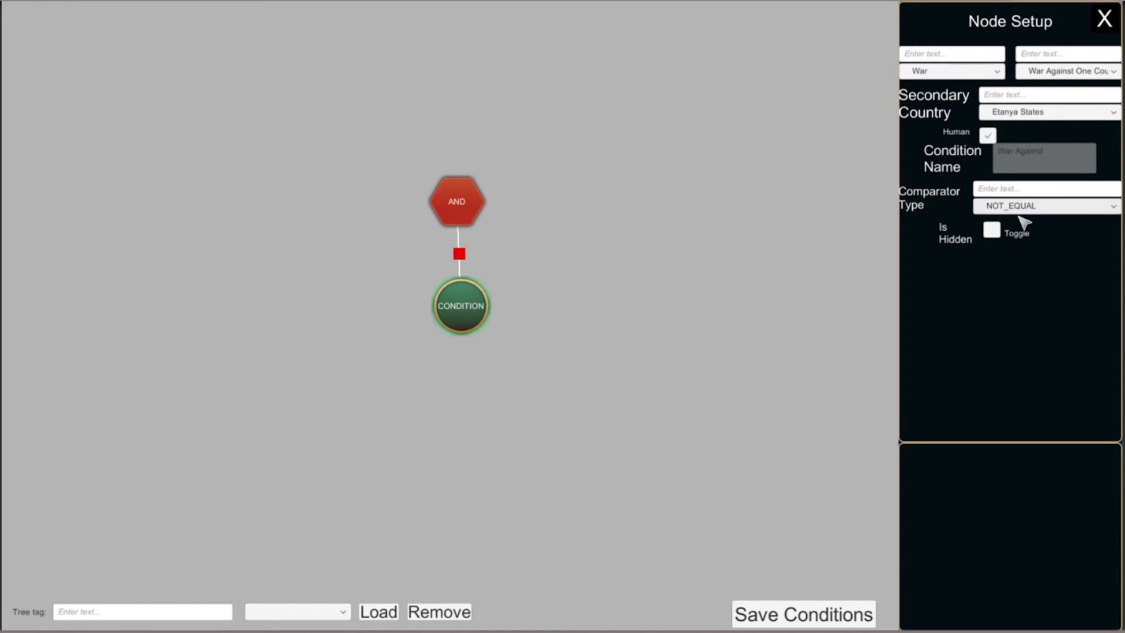
left_click(804, 614)
left_click(457, 376)
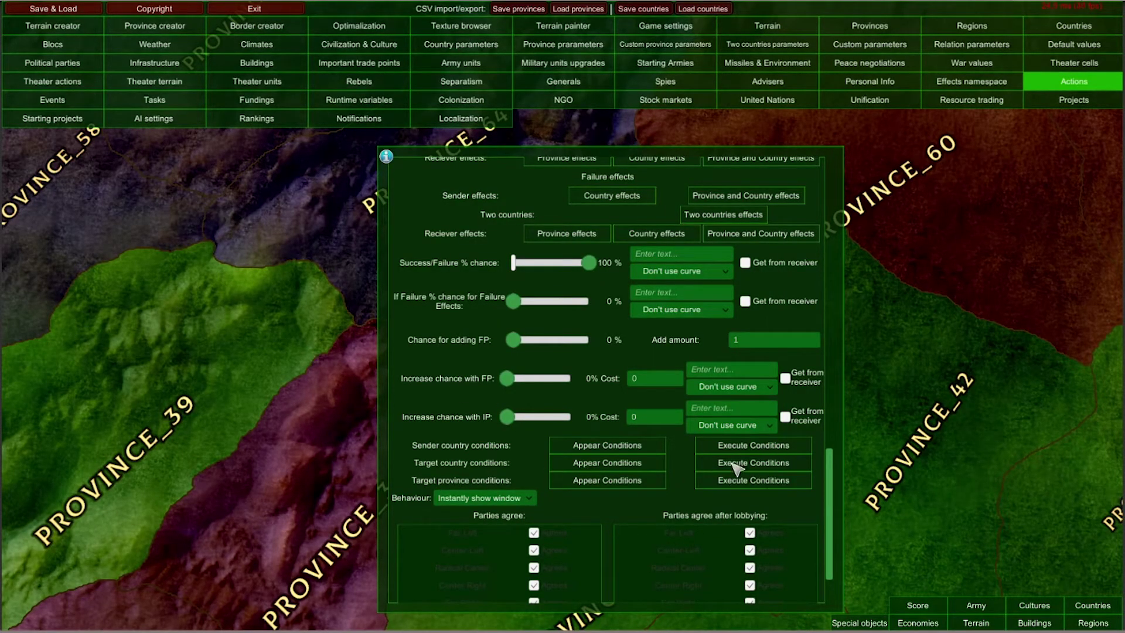
Step: Set the Declaration Of War action's behaviour to Select provinces
scroll(826, 502, "up", 10)
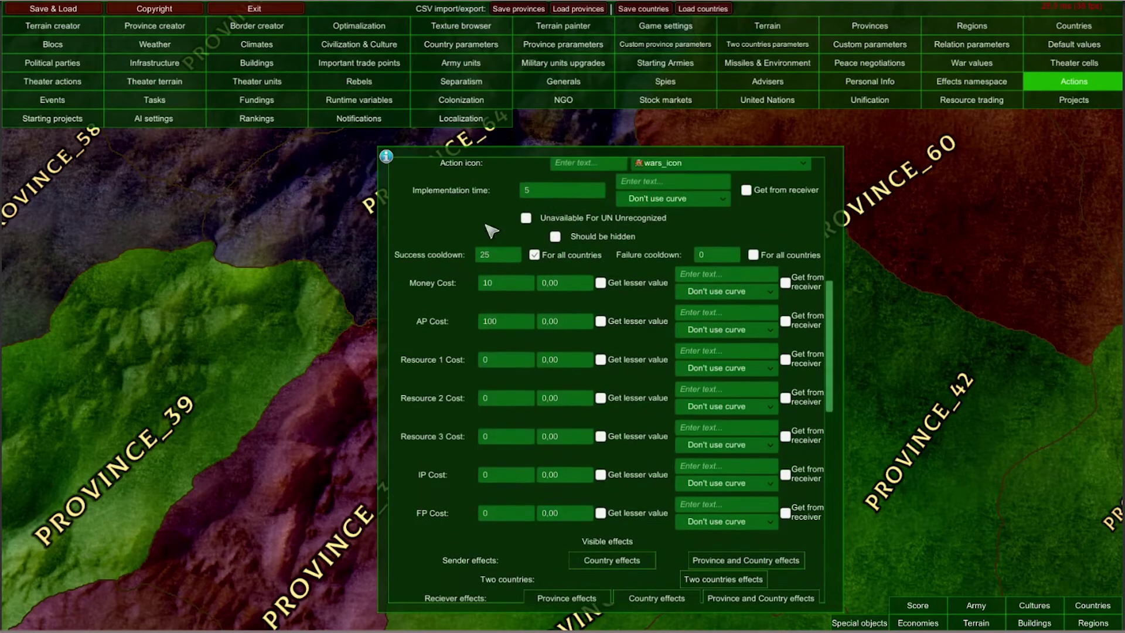
scroll(438, 295, "up", 2)
scroll(439, 295, "up", 7)
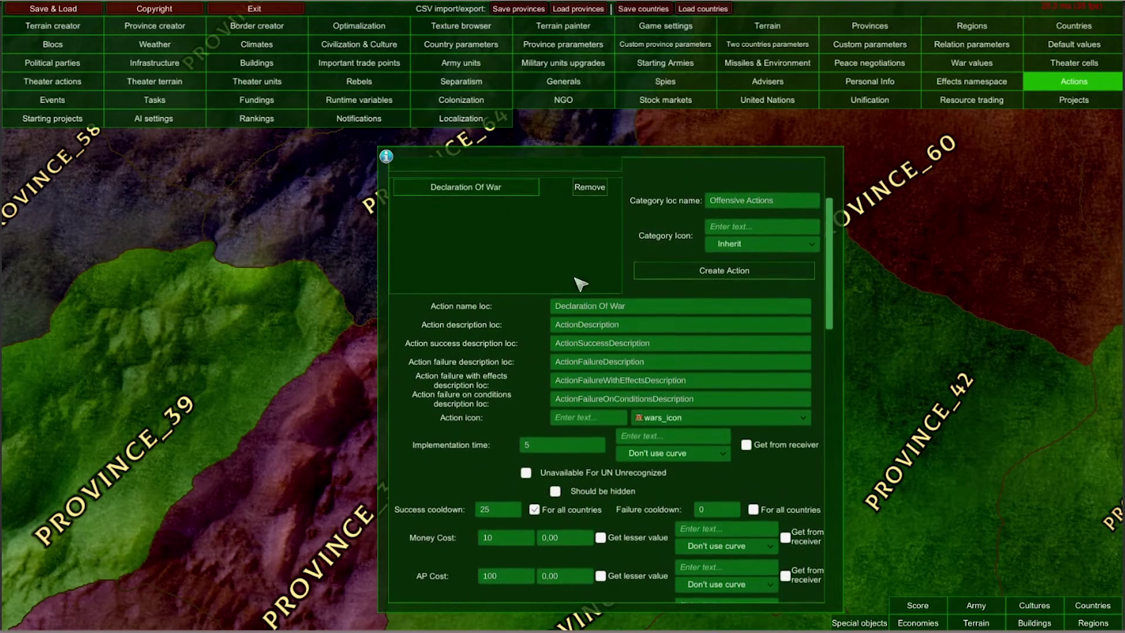
left_click_drag(832, 263, 844, 577)
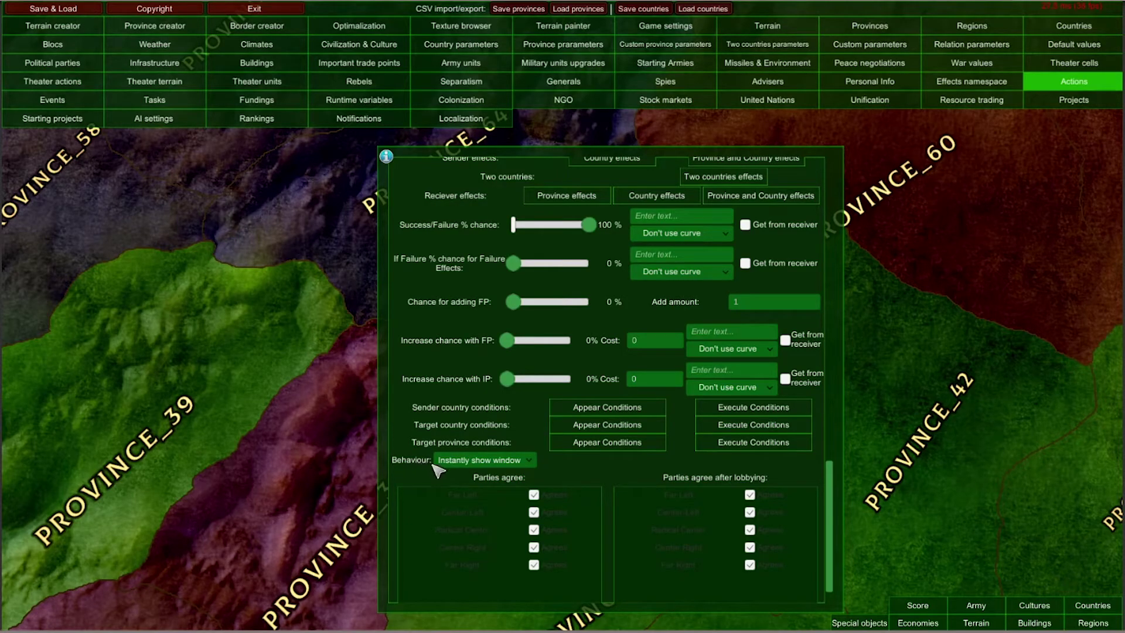
left_click(469, 462)
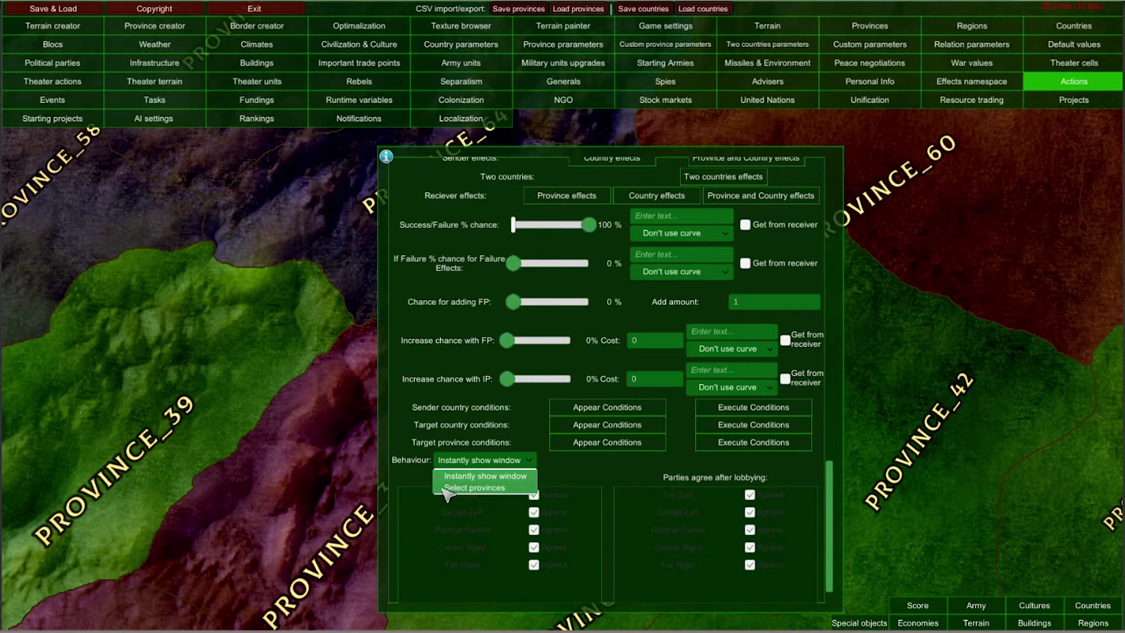
left_click(485, 488)
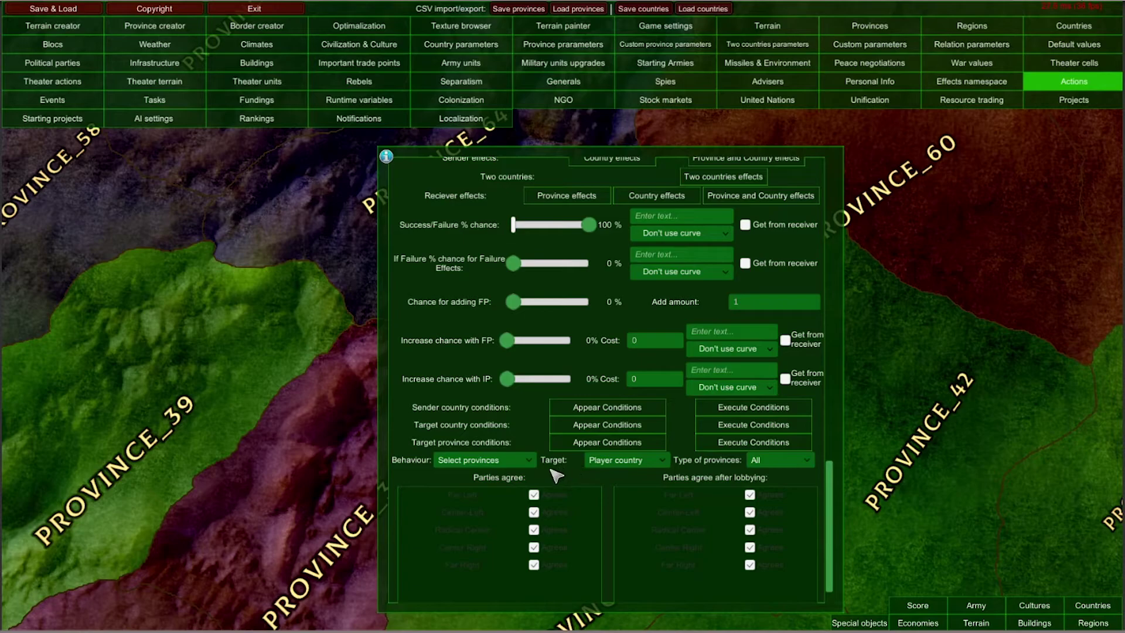
Step: Examine the available province types and targets for the province selection, and review the action's effect sections
left_click(782, 464)
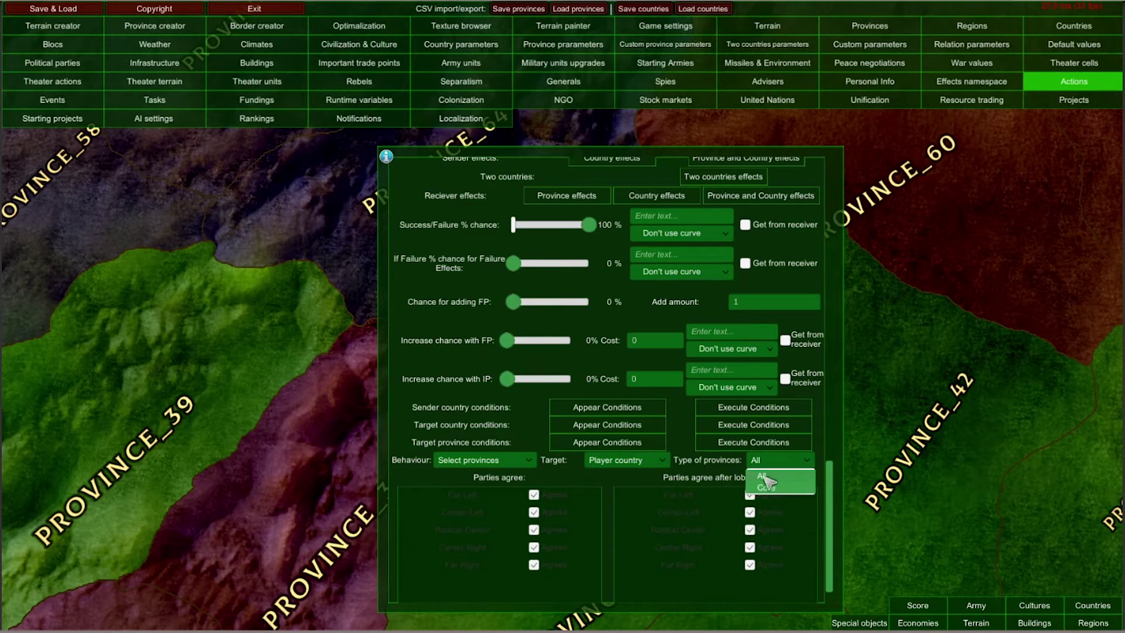
left_click(633, 468)
left_click(633, 467)
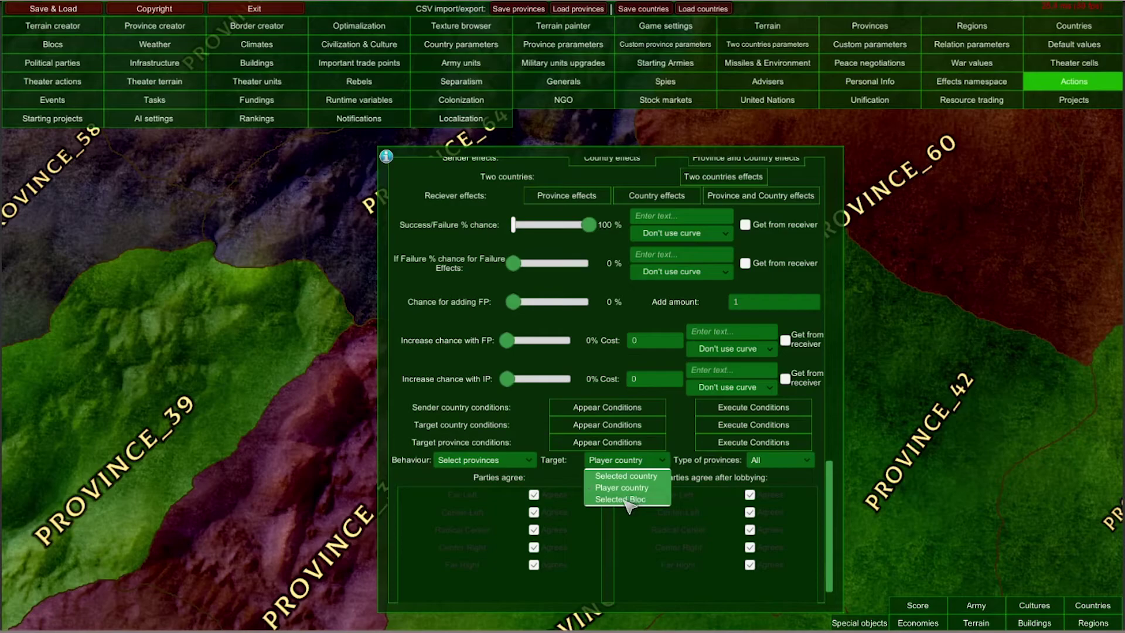
left_click(636, 464)
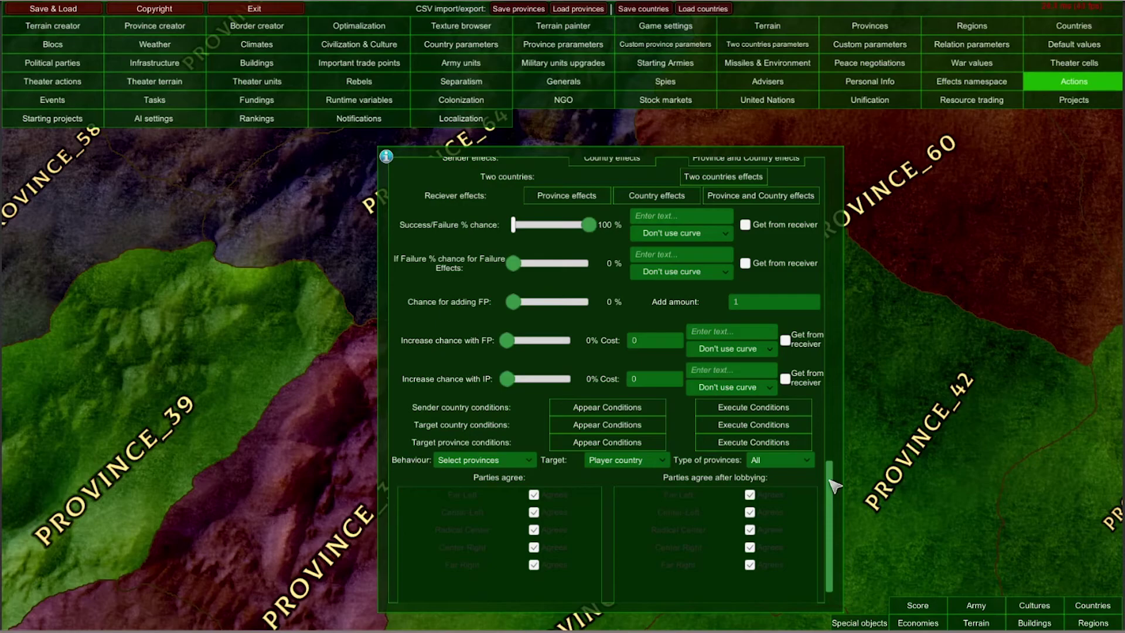
left_click_drag(835, 485, 833, 351)
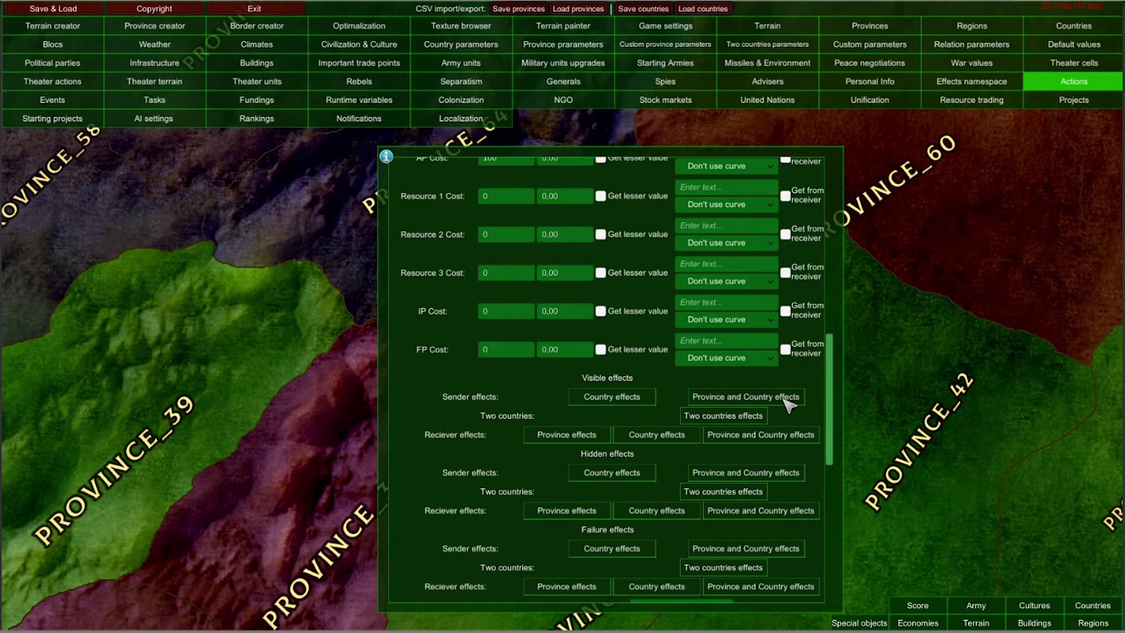
Step: Set the Declaration Of War action's behaviour to Instantly show window
scroll(791, 404, "down", 5)
left_click(489, 460)
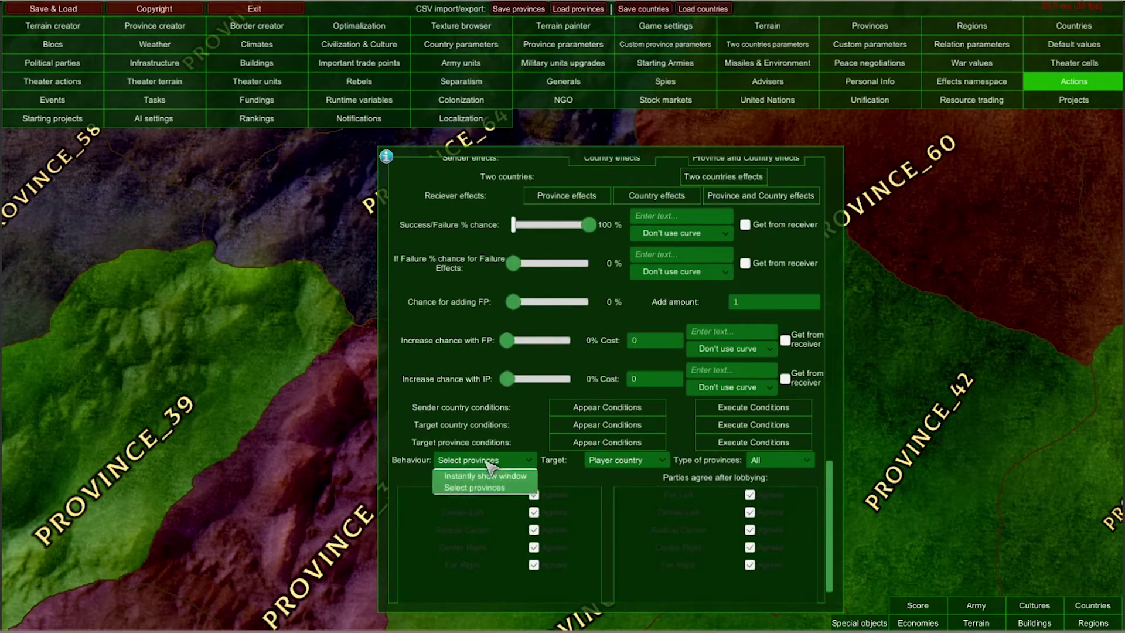
left_click(449, 476)
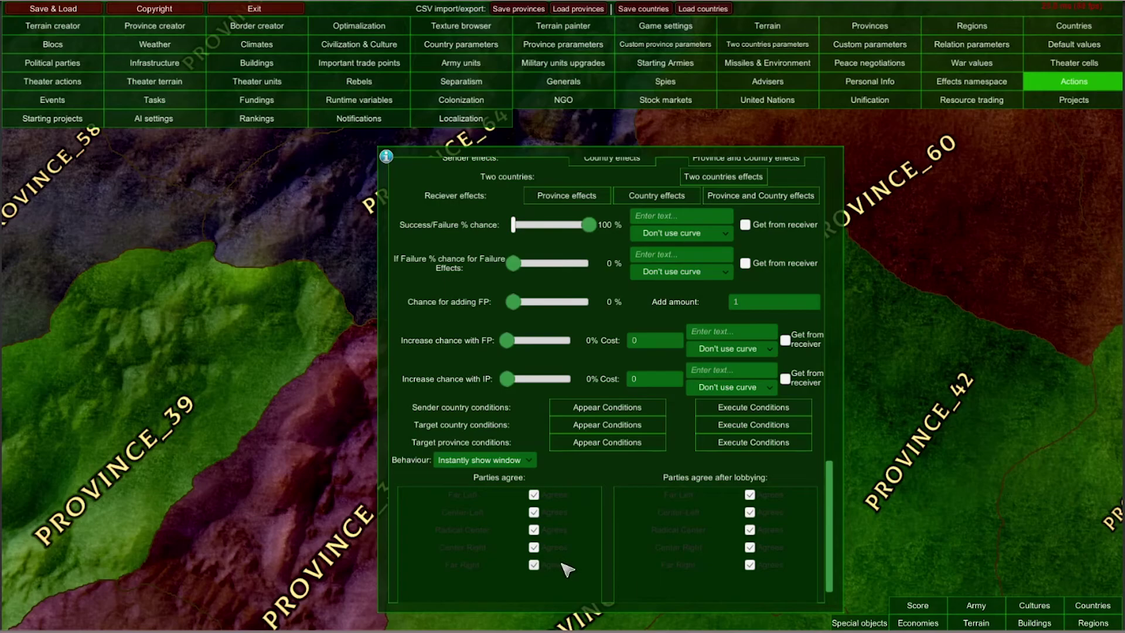
Step: Toggle the Agrees option for all five political positions, Far Left through Far Right, under Parties agree
left_click(534, 494)
left_click(534, 512)
left_click(534, 530)
left_click(534, 549)
left_click(534, 565)
scroll(451, 433, "up", 10)
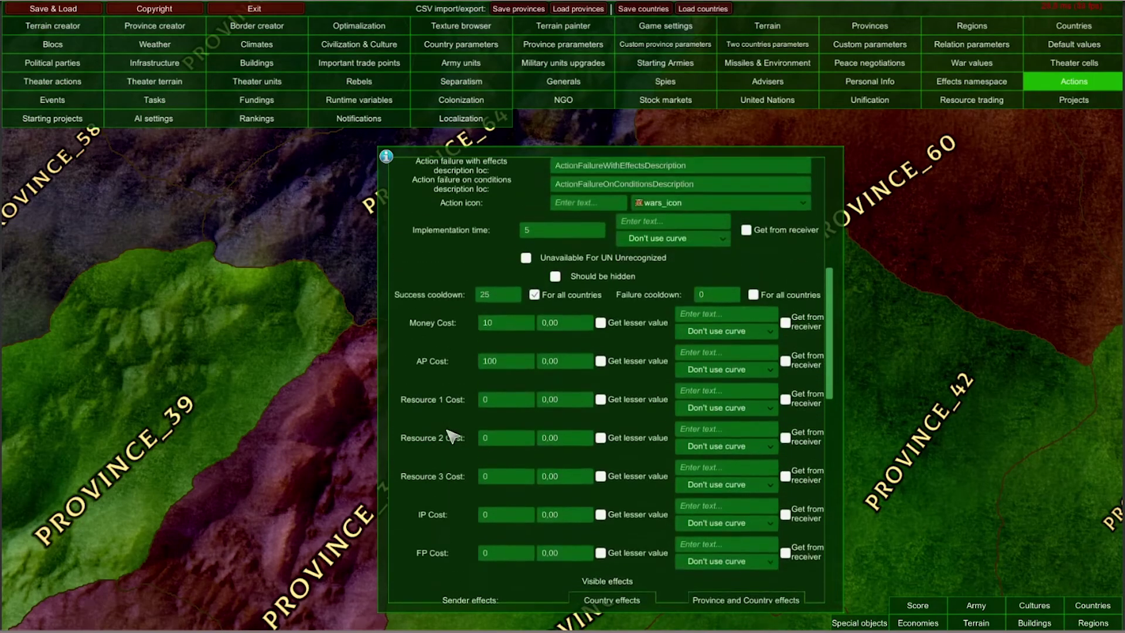
scroll(454, 480, "up", 5)
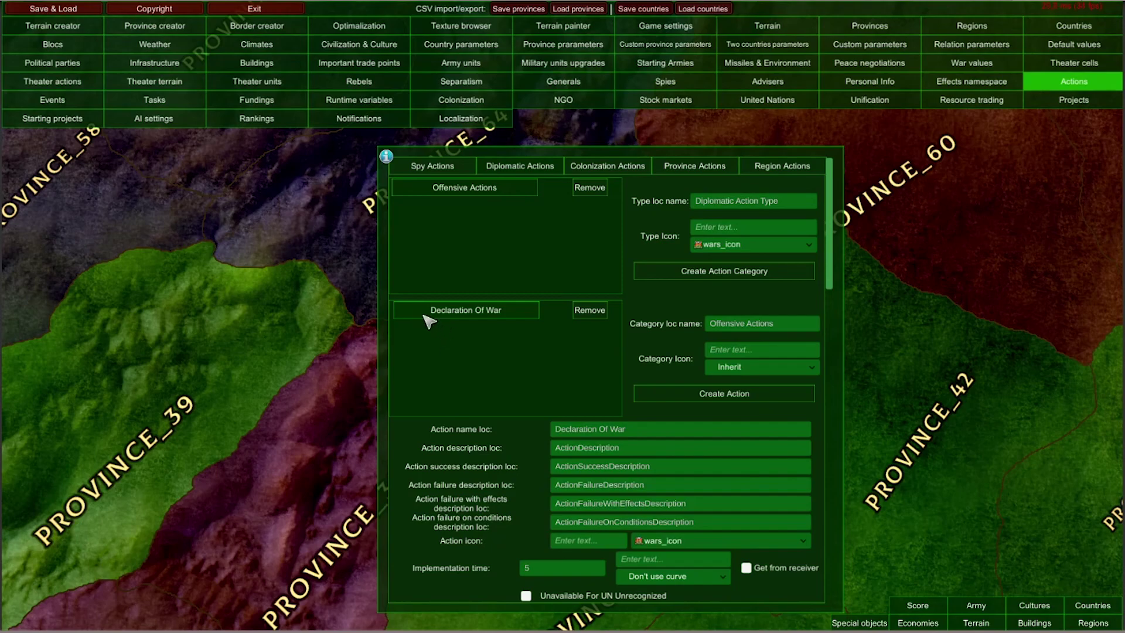
scroll(469, 521, "down", 5)
scroll(448, 296, "down", 4)
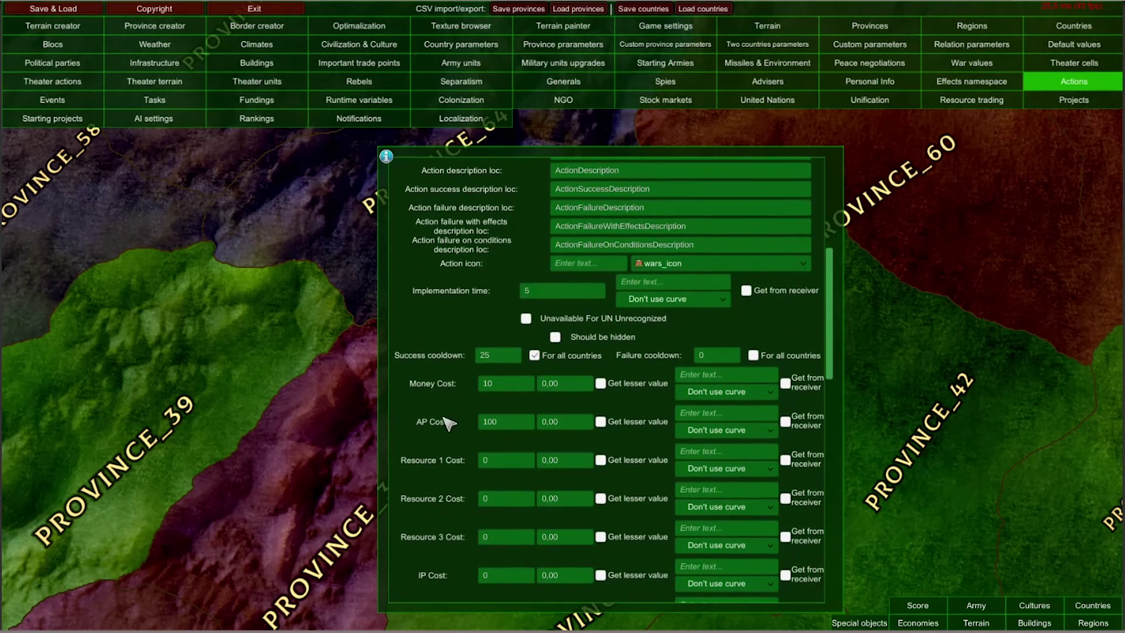
scroll(463, 445, "up", 9)
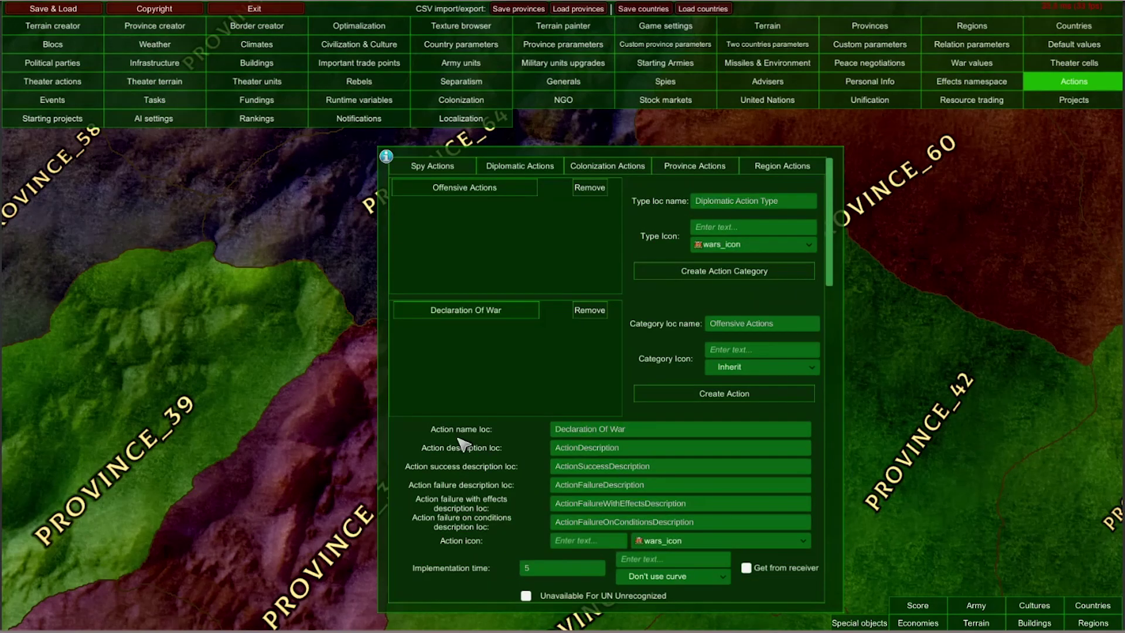